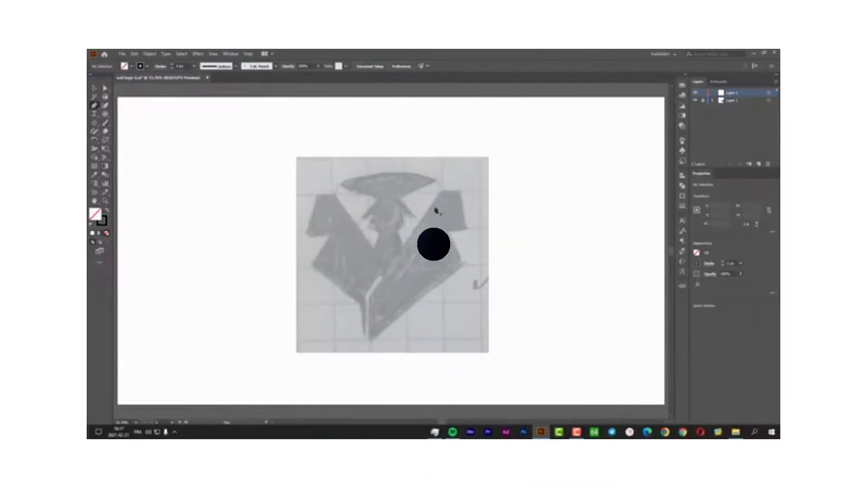
Step: Trace the left lapel and place a reflected copy as the right lapel
{"action": "left_click", "coordinate": [440, 192]}
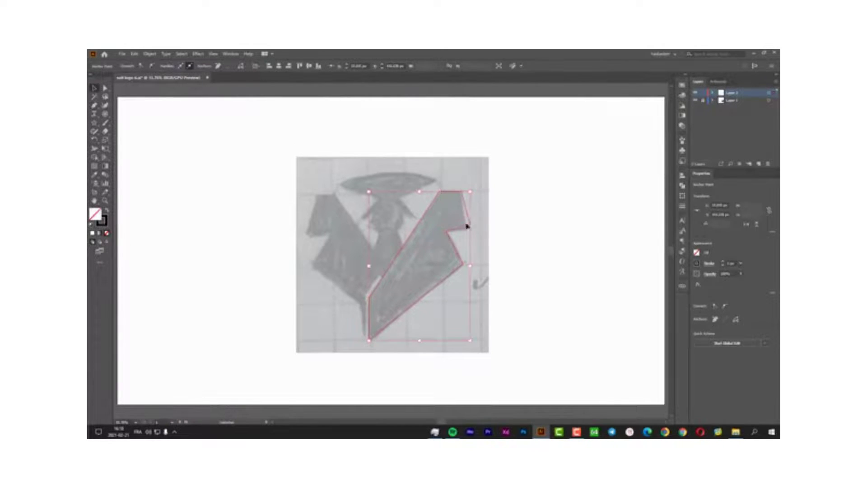
{"action": "right_click", "coordinate": [467, 226]}
{"action": "left_click", "coordinate": [384, 366]}
{"action": "left_click", "coordinate": [398, 285]}
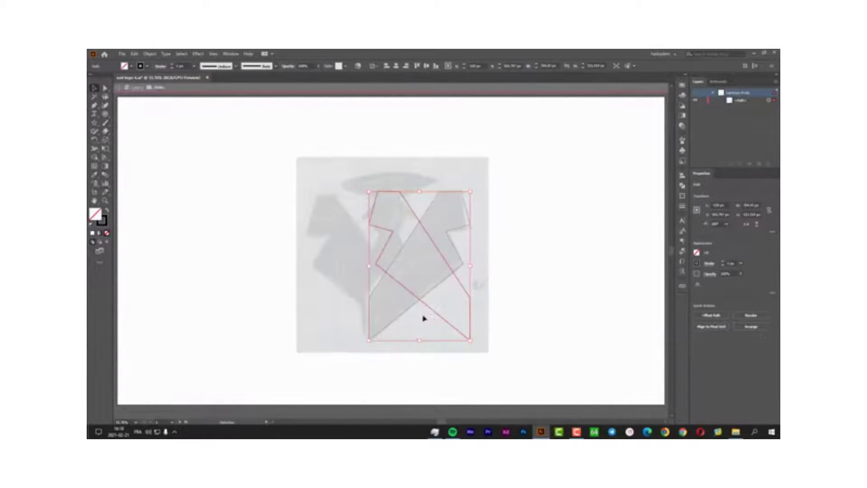
{"action": "key", "text": "Escape"}
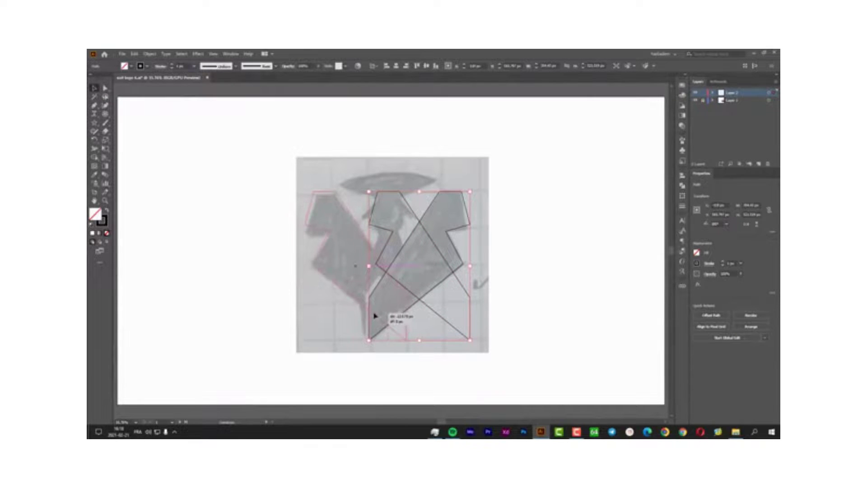
{"action": "left_click", "coordinate": [449, 326]}
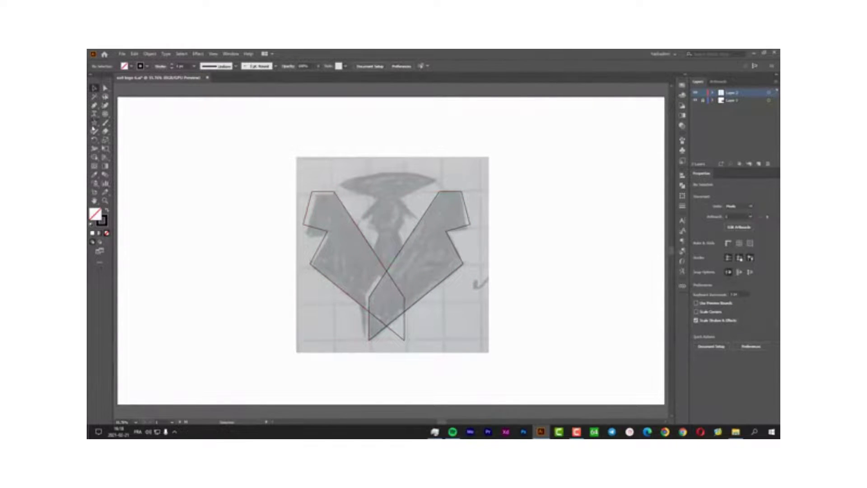
Step: Draw a pentagon over the tie knot and select all the shapes
{"action": "left_click_drag", "start_coordinate": [94, 123], "coordinate": [144, 149]}
{"action": "mouse_move", "coordinate": [191, 168]}
{"action": "left_mouse_down"}
{"action": "mouse_move", "coordinate": [199, 186]}
{"action": "mouse_move", "coordinate": [404, 212]}
{"action": "left_mouse_up"}
{"action": "key", "text": "v"}
{"action": "key", "text": "ctrl+a"}
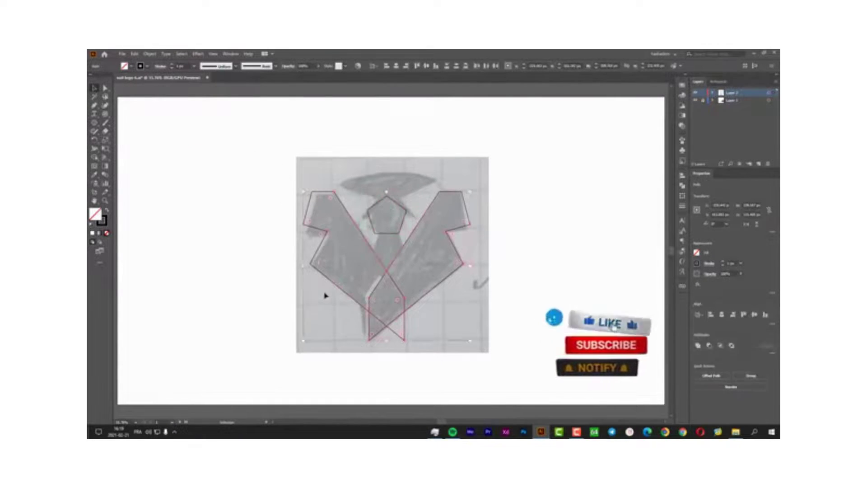
Step: Shrink the knot pentagon about its centre and raise its bottom edge
{"action": "key", "text": "ctrl+plus"}
{"action": "left_click", "coordinate": [391, 226]}
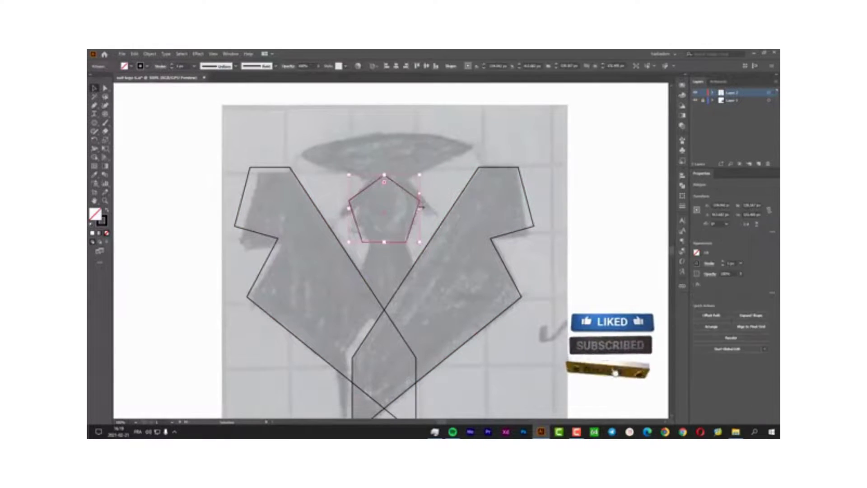
{"action": "left_click_drag", "start_coordinate": [422, 207], "coordinate": [417, 208]}
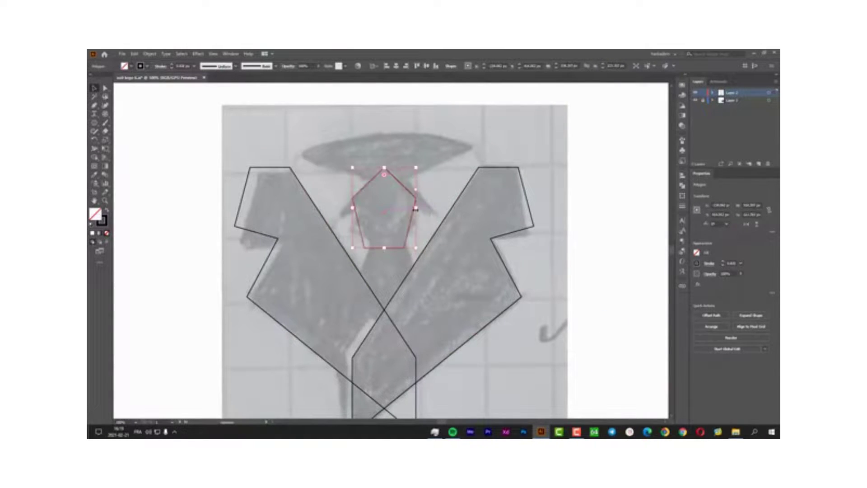
{"action": "key", "text": "a"}
{"action": "left_click_drag", "start_coordinate": [407, 239], "coordinate": [404, 228]}
{"action": "left_click", "coordinate": [397, 177]}
Step: Draw a collar line, mirror a copy into an inverted-V chevron, and give it a tapered width profile
{"action": "key", "text": "p"}
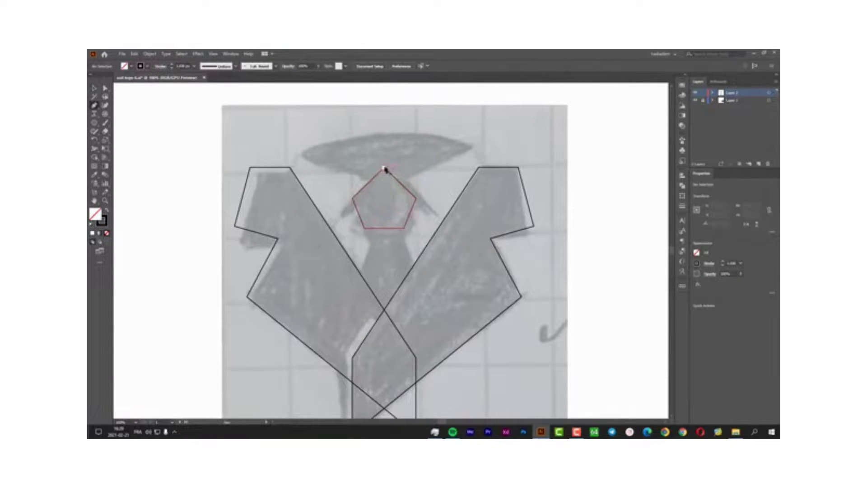
{"action": "left_click_drag", "start_coordinate": [385, 169], "coordinate": [340, 214]}
{"action": "key", "text": "v"}
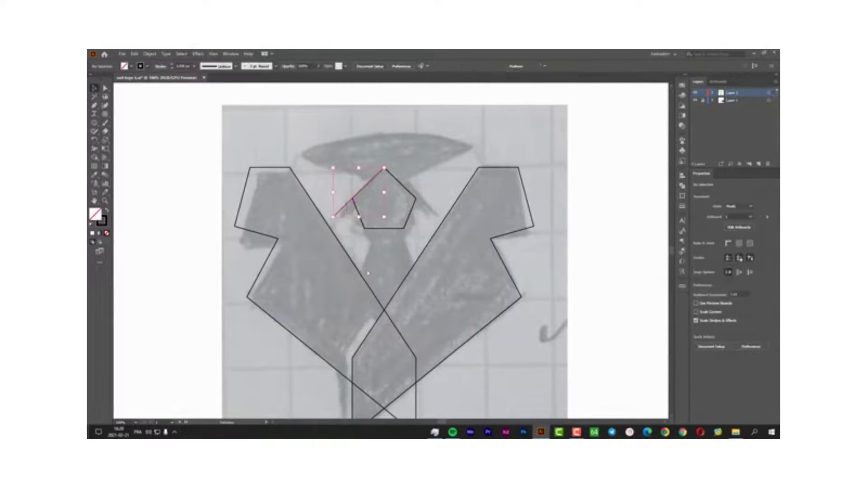
{"action": "right_click", "coordinate": [354, 193]}
{"action": "left_click", "coordinate": [433, 332]}
{"action": "left_click", "coordinate": [403, 287]}
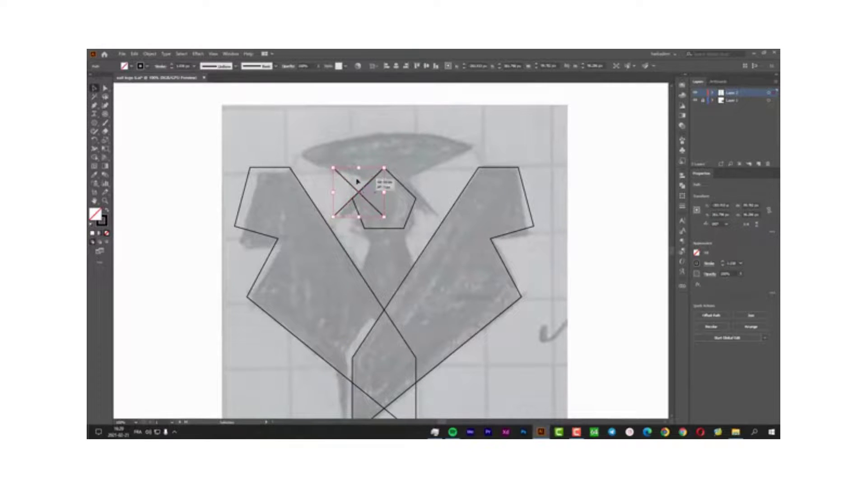
{"action": "left_click_drag", "start_coordinate": [435, 206], "coordinate": [436, 206]}
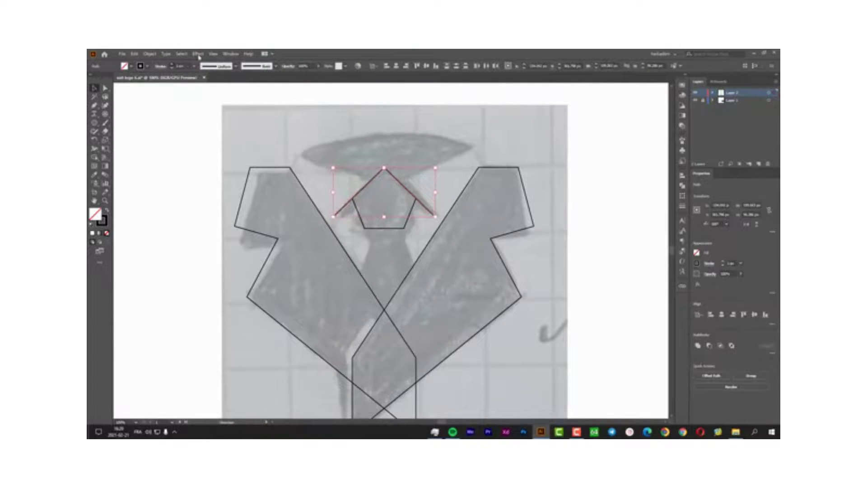
{"action": "left_click", "coordinate": [235, 66]}
{"action": "left_click", "coordinate": [221, 127]}
{"action": "left_click", "coordinate": [153, 149]}
Step: Draw an ellipse over the sketched hat brim and select all outlines
{"action": "left_click_drag", "start_coordinate": [94, 122], "coordinate": [127, 142]}
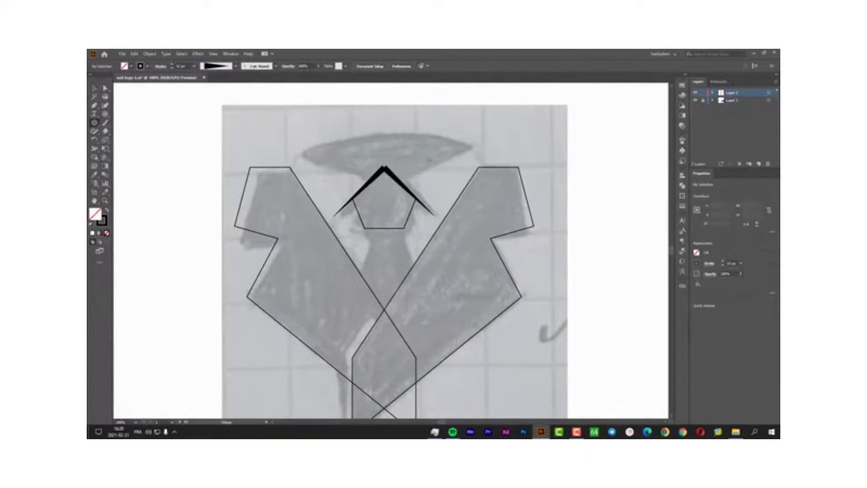
{"action": "left_click_drag", "start_coordinate": [457, 171], "coordinate": [465, 172]}
{"action": "key", "text": "v"}
{"action": "key", "text": "ctrl+a"}
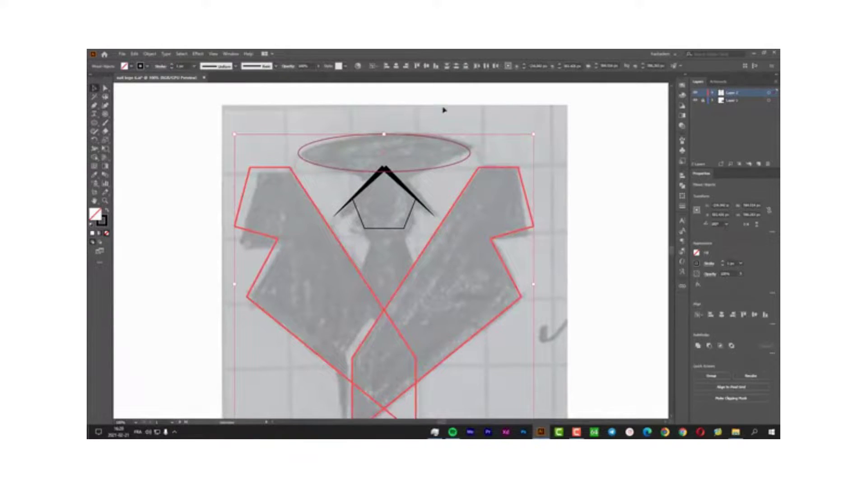
Step: Shorten the knot pentagon slightly from its bottom edge
{"action": "left_click", "coordinate": [443, 109]}
{"action": "key", "text": "p"}
{"action": "left_click", "coordinate": [364, 228]}
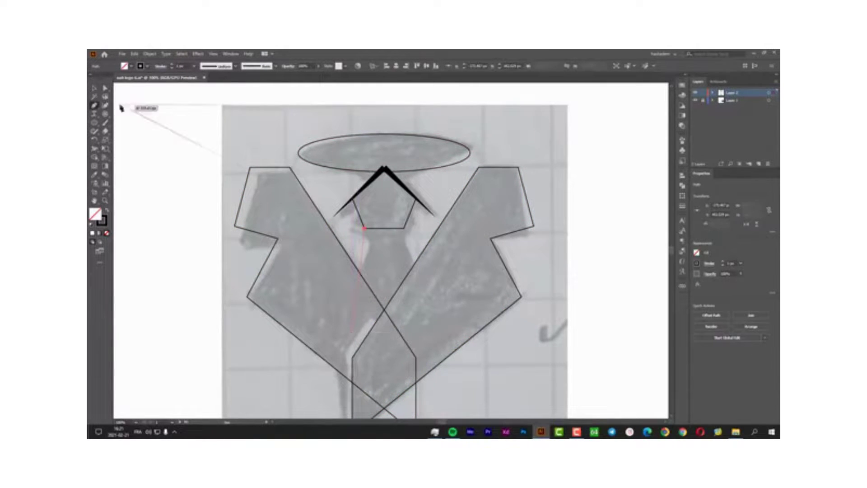
{"action": "left_click", "coordinate": [374, 223]}
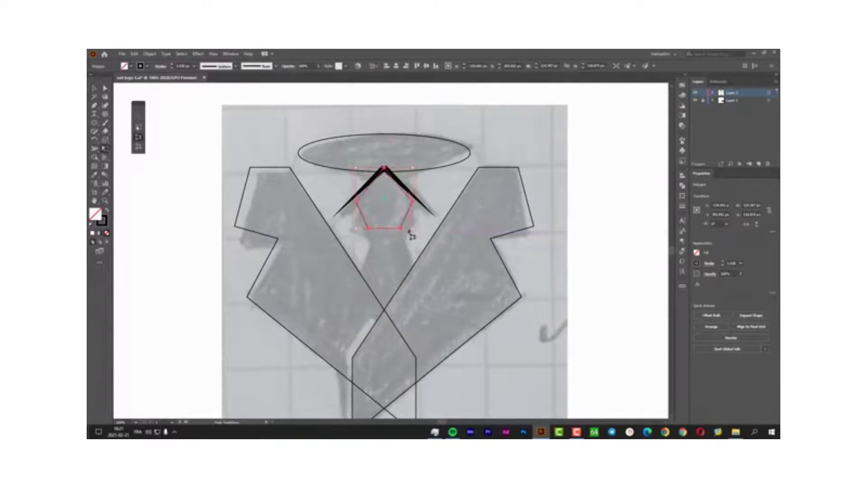
{"action": "key", "text": "v"}
{"action": "left_click_drag", "start_coordinate": [384, 228], "coordinate": [385, 230]}
Step: Draw the tie's left side line below the knot and mirror a copy to the right side
{"action": "key", "text": "p"}
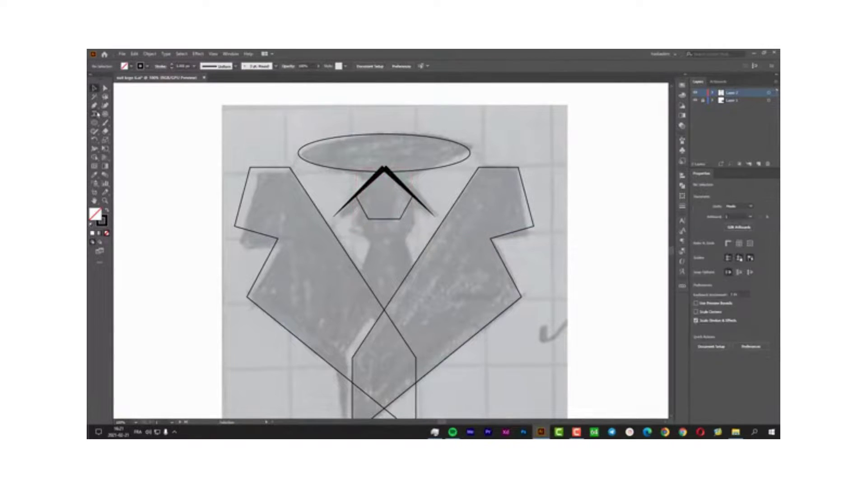
{"action": "left_click", "coordinate": [368, 220]}
{"action": "left_click", "coordinate": [354, 329]}
{"action": "key", "text": "v"}
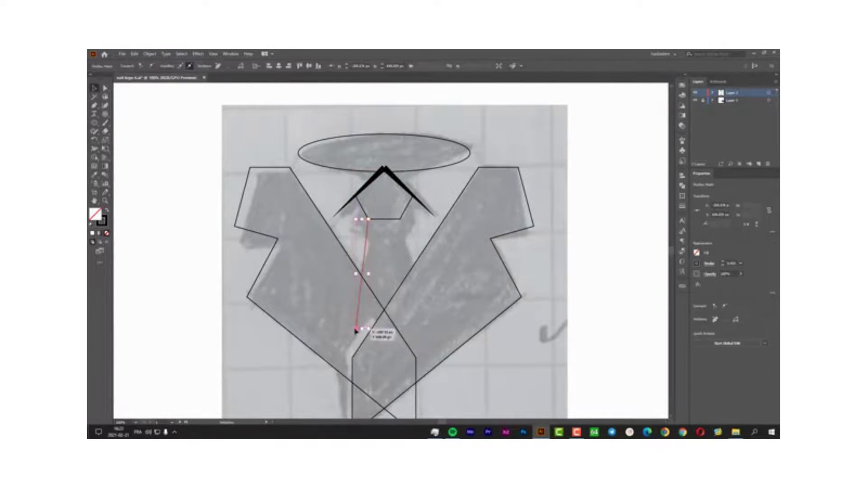
{"action": "right_click", "coordinate": [366, 247]}
{"action": "left_click", "coordinate": [289, 391]}
{"action": "left_click", "coordinate": [397, 286]}
{"action": "mouse_move", "coordinate": [362, 297]}
{"action": "left_mouse_down"}
{"action": "mouse_move", "coordinate": [385, 297]}
{"action": "mouse_move", "coordinate": [257, 289]}
{"action": "left_mouse_up"}
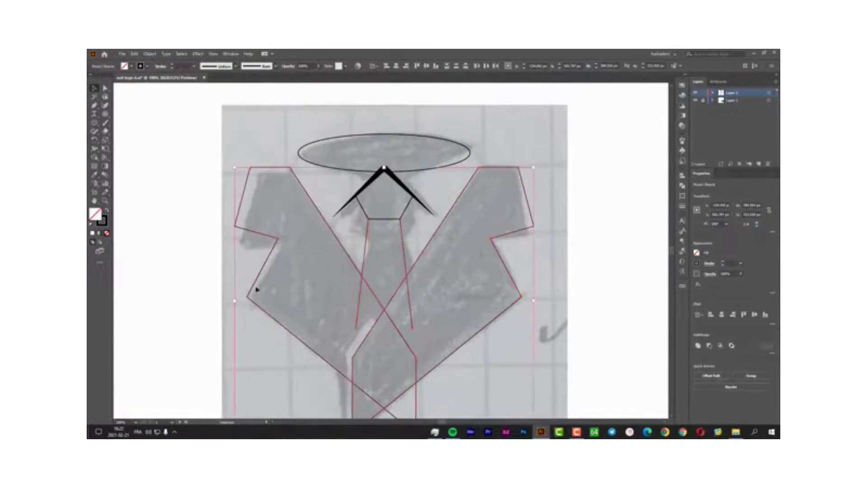
Step: Trim both tie lines where they meet the lapels, then zoom out and select all
{"action": "key", "text": "shift+m"}
{"action": "left_click", "coordinate": [389, 252]}
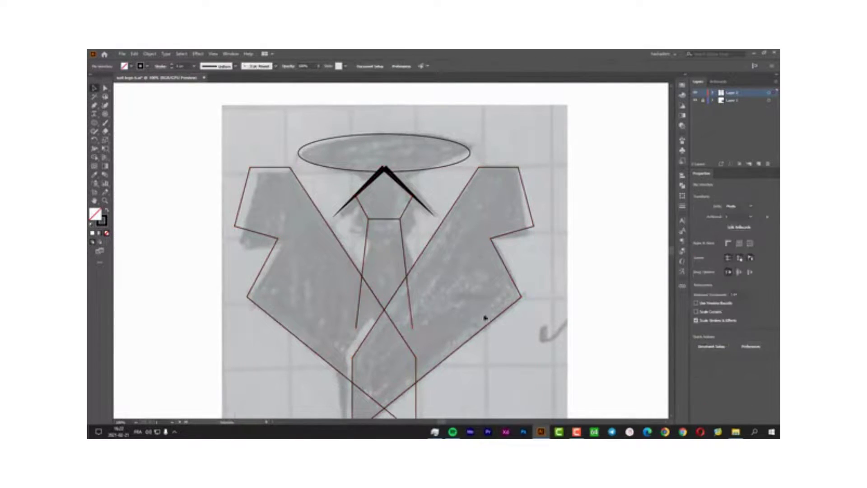
{"action": "left_click", "coordinate": [398, 280]}
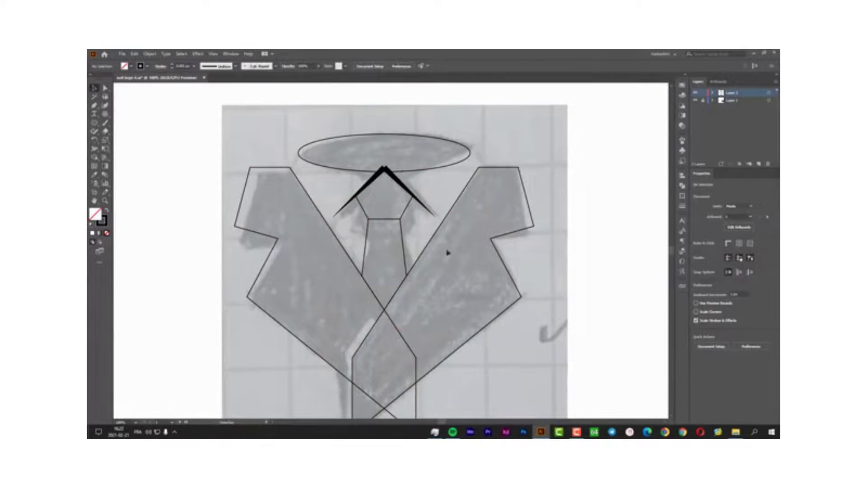
{"action": "key", "text": "ctrl+minus"}
{"action": "key", "text": "ctrl+a"}
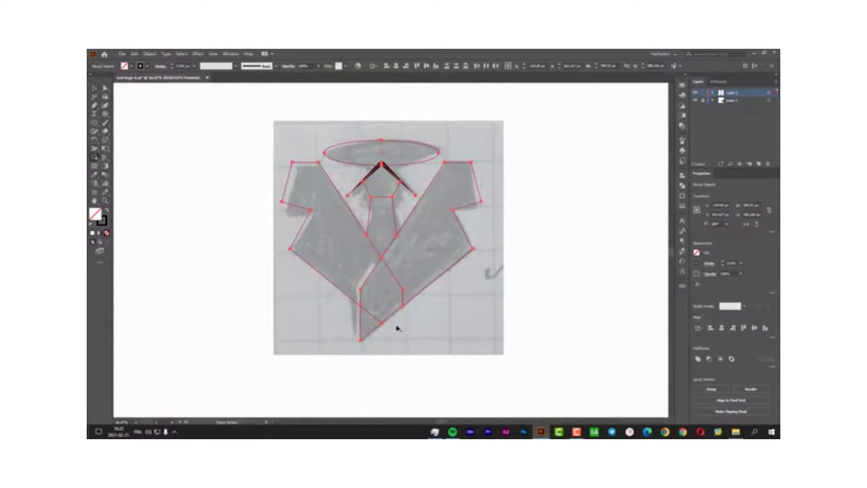
Step: Merge the collar chevron pieces into a single shape with Shape Builder
{"action": "scroll", "coordinate": [380, 165], "scroll_direction": "up", "scroll_amount": 5}
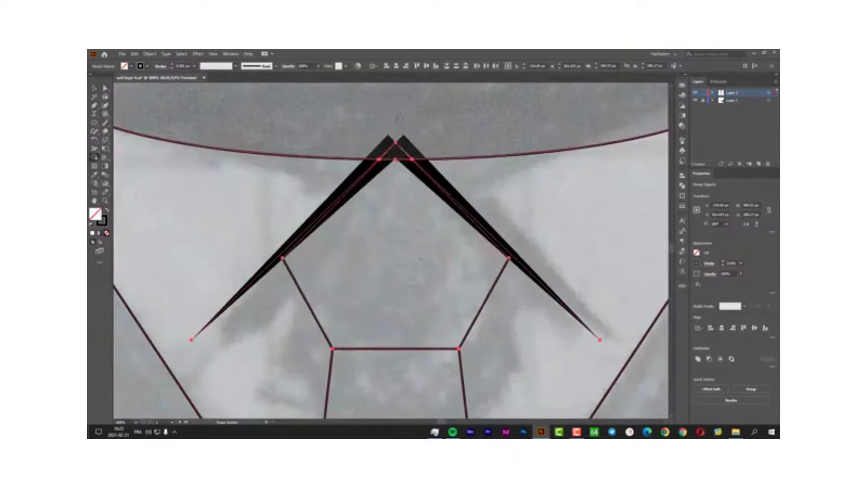
{"action": "left_click_drag", "start_coordinate": [396, 171], "coordinate": [381, 162]}
{"action": "key", "text": "v"}
{"action": "left_click", "coordinate": [380, 161]}
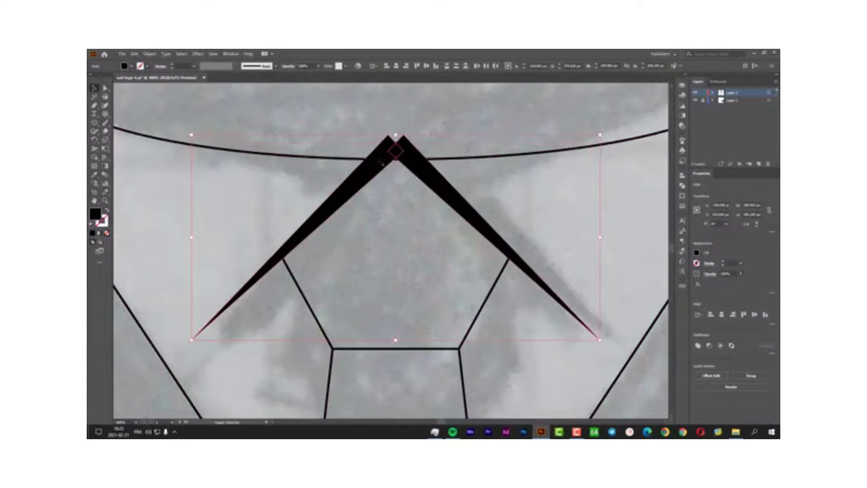
{"action": "key", "text": "ctrl+a"}
Step: Merge the collar and knot regions, then fill the tie solid black
{"action": "key", "text": "shift+m"}
{"action": "left_click_drag", "start_coordinate": [395, 117], "coordinate": [395, 159]}
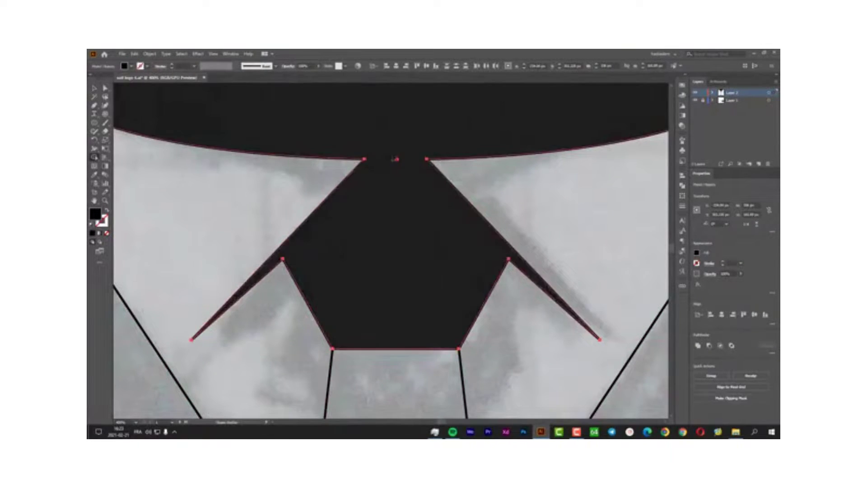
{"action": "scroll", "coordinate": [395, 159], "scroll_direction": "down", "scroll_amount": 5}
{"action": "key", "text": "v"}
{"action": "left_click", "coordinate": [378, 234]}
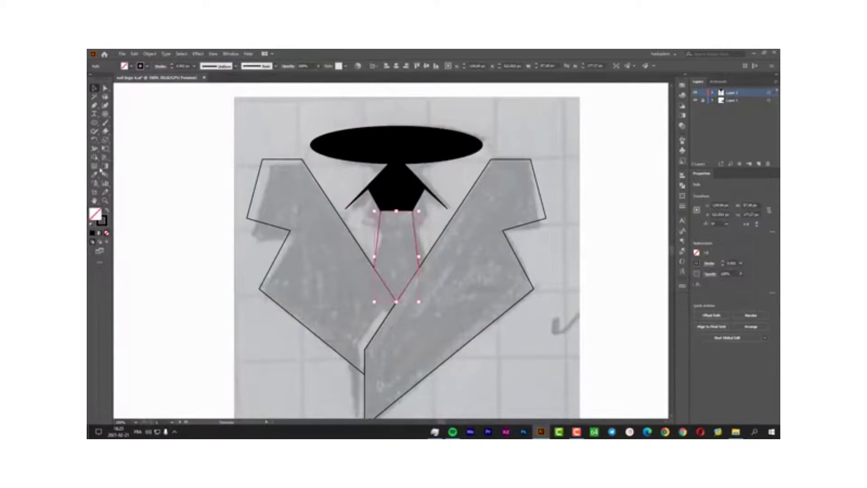
{"action": "left_click", "coordinate": [106, 210]}
Step: Reselect the lapel group alone for further path editing
{"action": "key", "text": "ctrl+a"}
{"action": "left_click", "coordinate": [149, 53]}
{"action": "key", "text": "Escape"}
{"action": "key", "text": "ctrl+shift+a"}
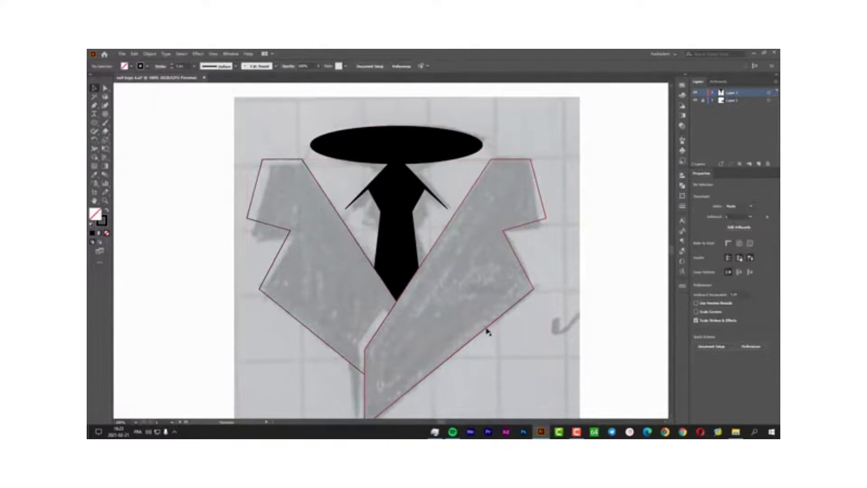
{"action": "left_click", "coordinate": [487, 332]}
{"action": "left_click", "coordinate": [150, 54]}
{"action": "mouse_move", "coordinate": [160, 225]}
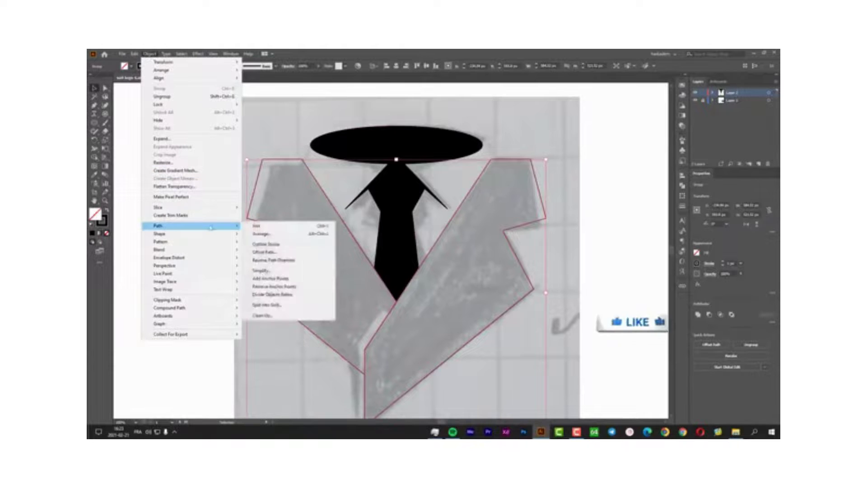
Step: Apply an Offset Path to the lapels and merge the pieces into one jacket shape
{"action": "left_click", "coordinate": [262, 250]}
{"action": "key", "text": "Return"}
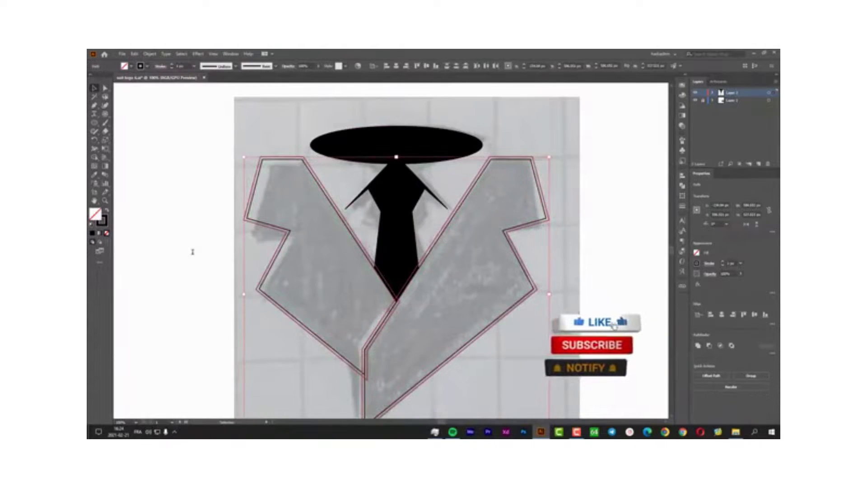
{"action": "key", "text": "shift+m"}
{"action": "left_click_drag", "start_coordinate": [364, 311], "coordinate": [467, 298]}
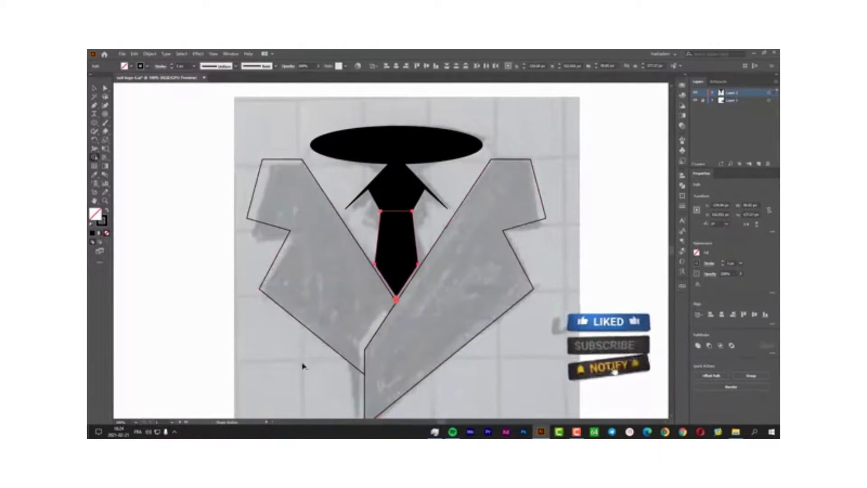
{"action": "key", "text": "v"}
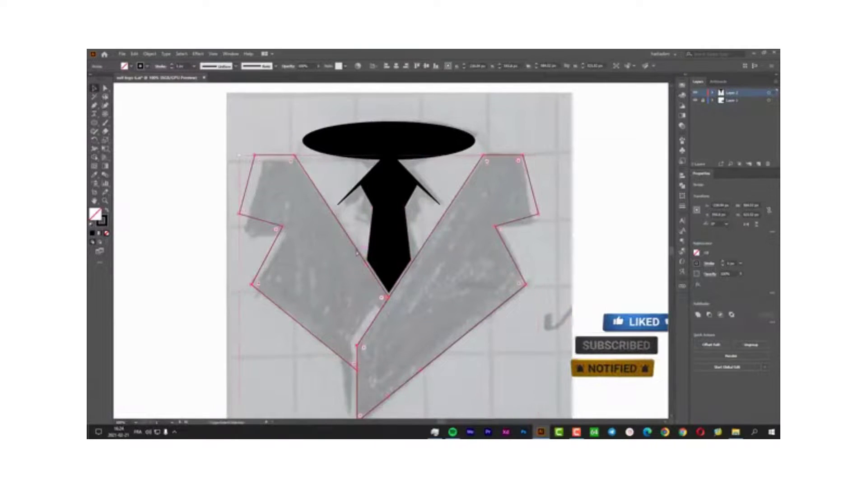
Step: Offset the right lapel again and swap fill and stroke so the jacket is black
{"action": "left_click", "coordinate": [443, 305]}
{"action": "left_click", "coordinate": [149, 54]}
{"action": "left_click", "coordinate": [267, 251]}
{"action": "key", "text": "Return"}
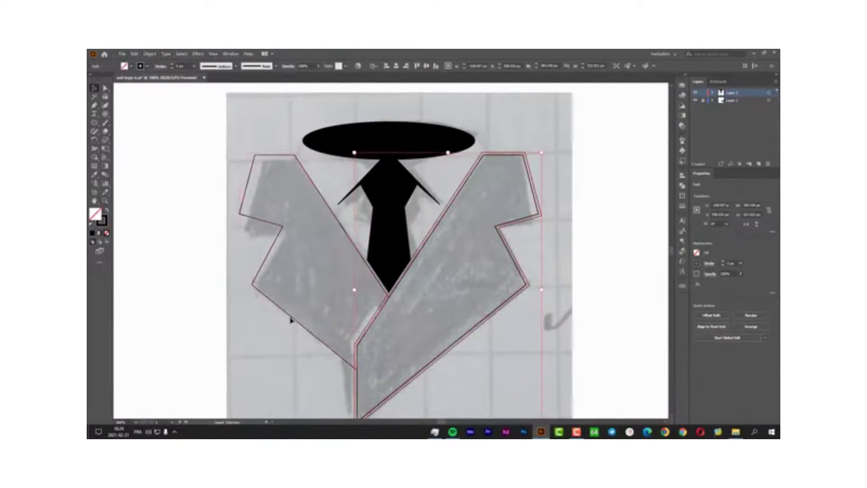
{"action": "left_click", "coordinate": [462, 307]}
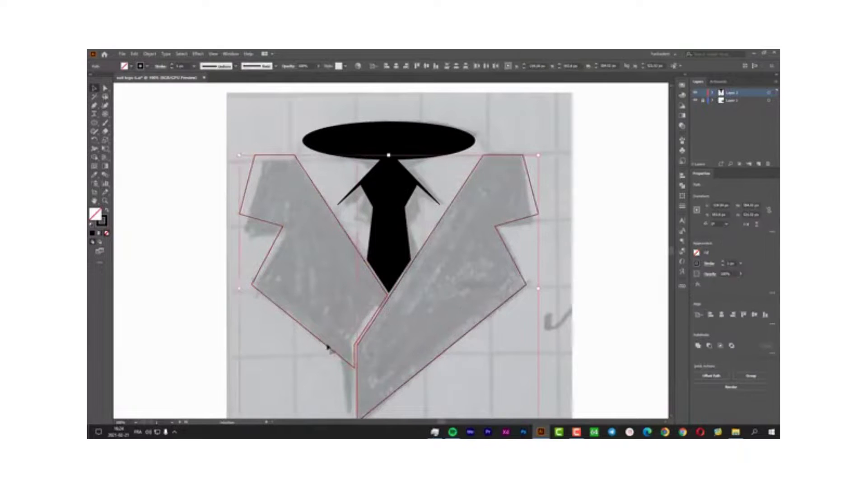
{"action": "key", "text": "shift+x"}
{"action": "scroll", "coordinate": [419, 318], "scroll_direction": "down", "scroll_amount": 2}
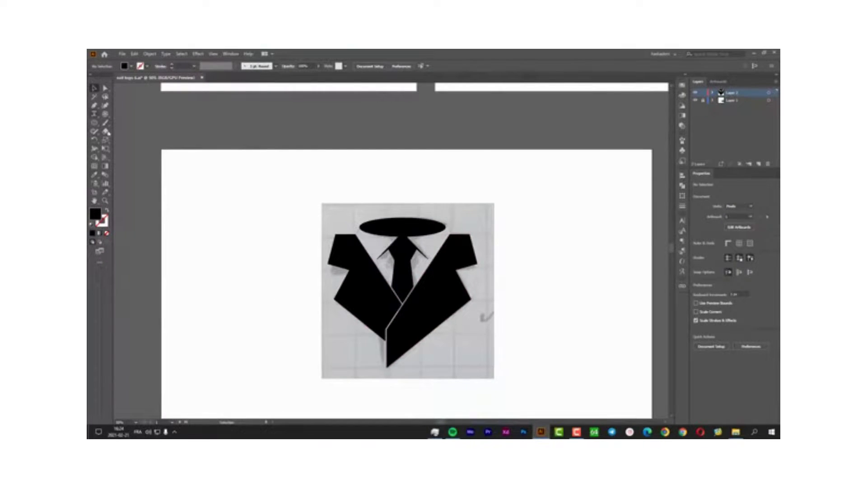
Step: Add a white tie-clip rectangle on the tie, slanting its right edge along the tie
{"action": "scroll", "coordinate": [419, 246], "scroll_direction": "up", "scroll_amount": 5}
{"action": "left_click_drag", "start_coordinate": [361, 258], "coordinate": [361, 261]}
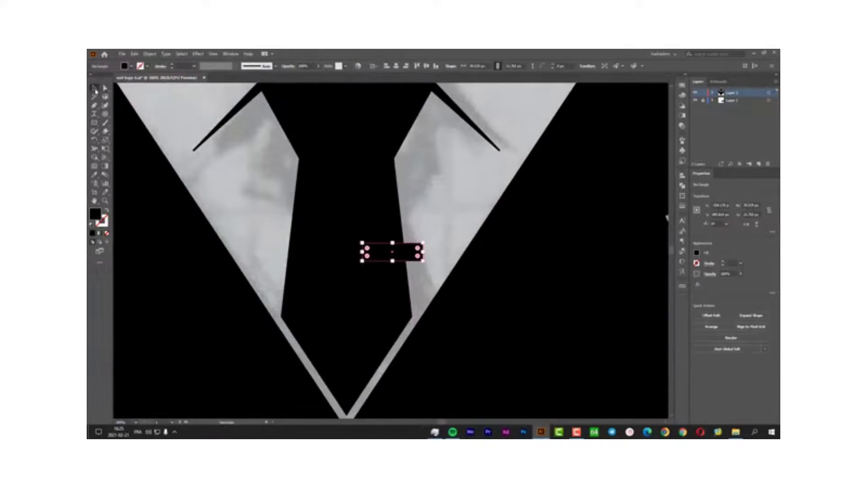
{"action": "key", "text": "v"}
{"action": "left_click", "coordinate": [371, 211]}
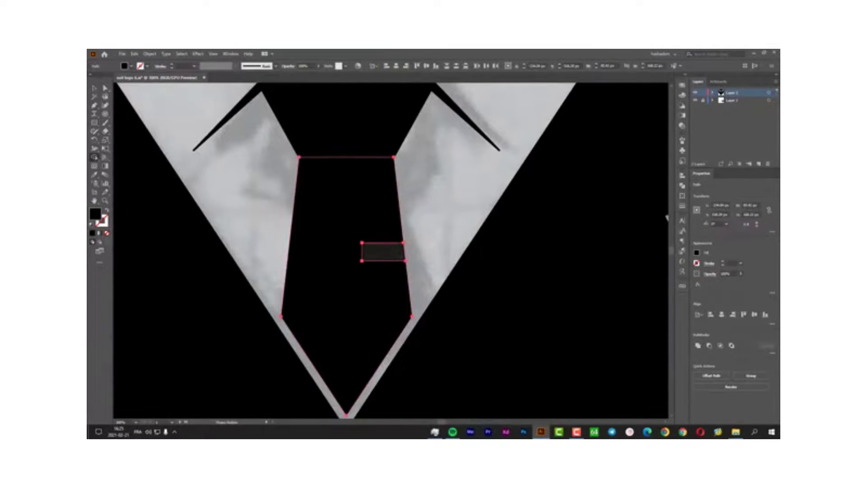
{"action": "left_click", "coordinate": [105, 88]}
{"action": "left_click", "coordinate": [384, 251]}
{"action": "scroll", "coordinate": [388, 257], "scroll_direction": "up", "scroll_amount": 5}
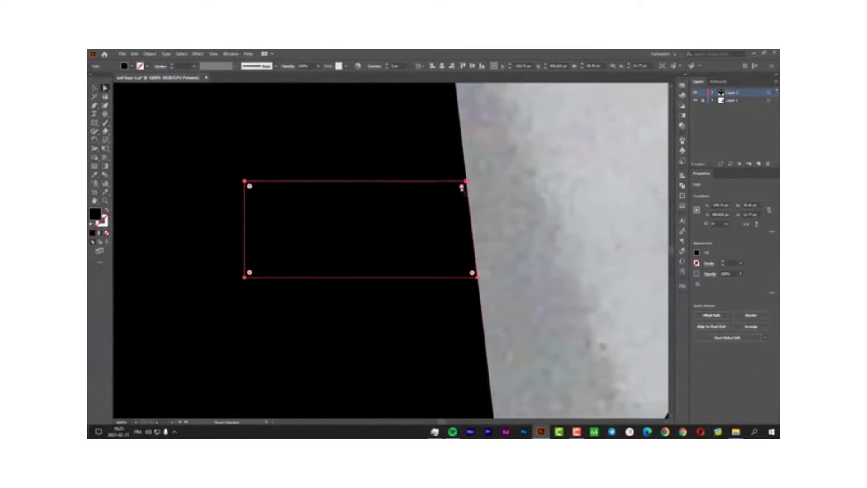
{"action": "left_click_drag", "start_coordinate": [454, 169], "coordinate": [454, 166]}
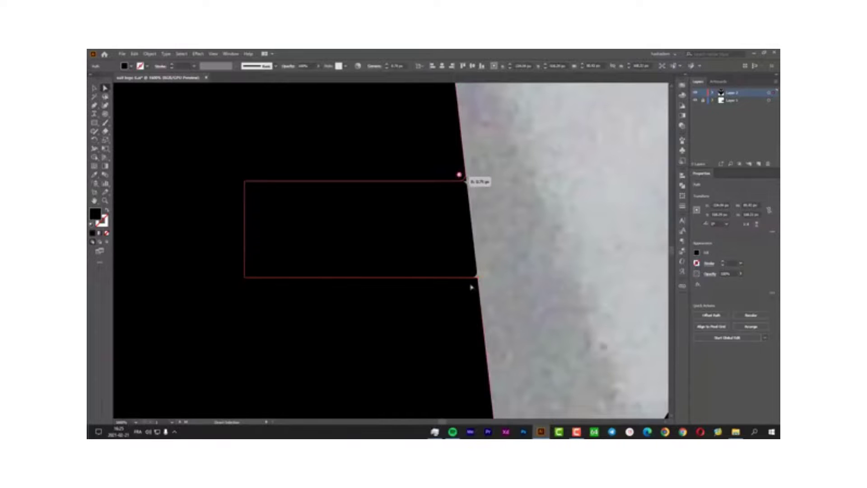
{"action": "scroll", "coordinate": [449, 273], "scroll_direction": "down", "scroll_amount": 5}
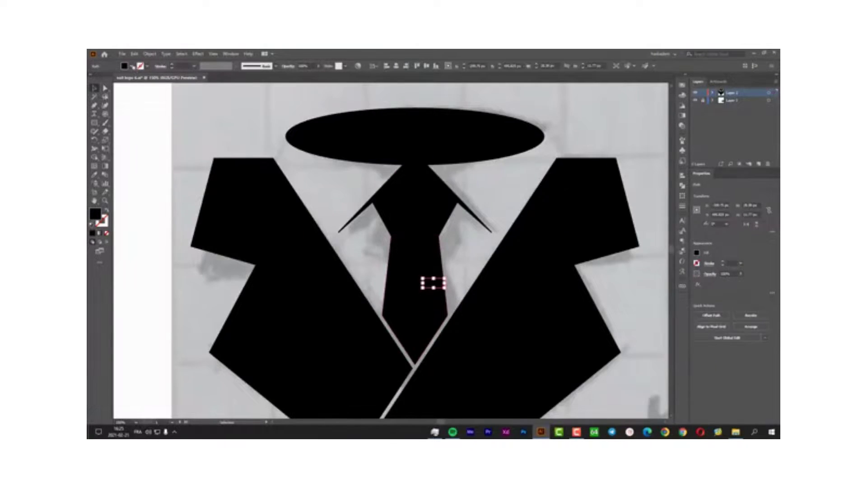
{"action": "left_click", "coordinate": [464, 261]}
Step: Draw a short diagonal pocket stroke on the jacket and hide the reference photo layer
{"action": "scroll", "coordinate": [464, 261], "scroll_direction": "down", "scroll_amount": 5}
{"action": "scroll", "coordinate": [445, 281], "scroll_direction": "up", "scroll_amount": 5}
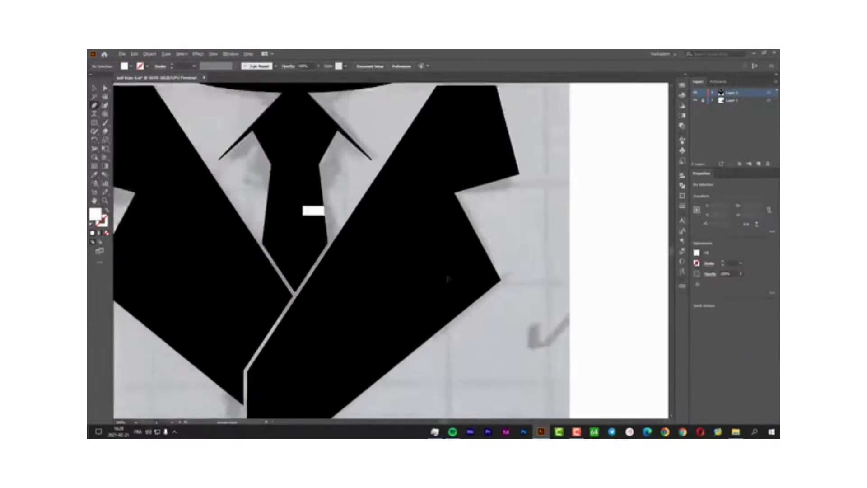
{"action": "scroll", "coordinate": [454, 282], "scroll_direction": "up", "scroll_amount": 3}
{"action": "left_click", "coordinate": [424, 259]}
{"action": "left_click", "coordinate": [455, 277]}
{"action": "key", "text": "v"}
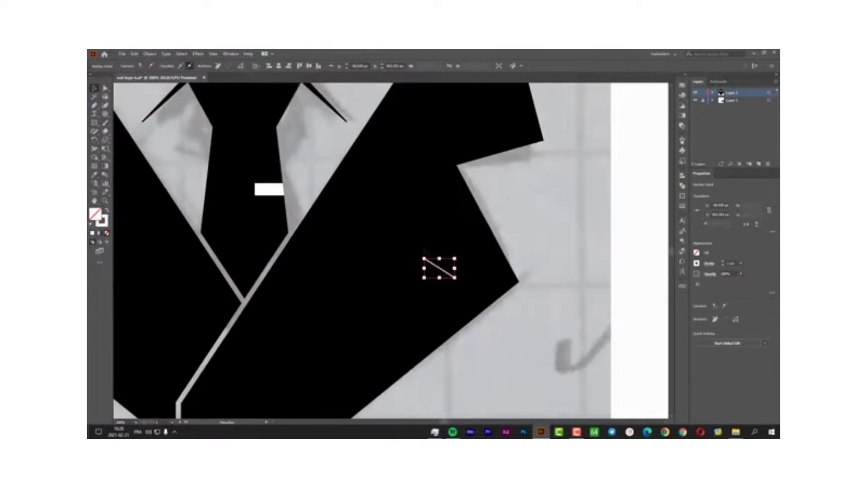
{"action": "left_click", "coordinate": [368, 287]}
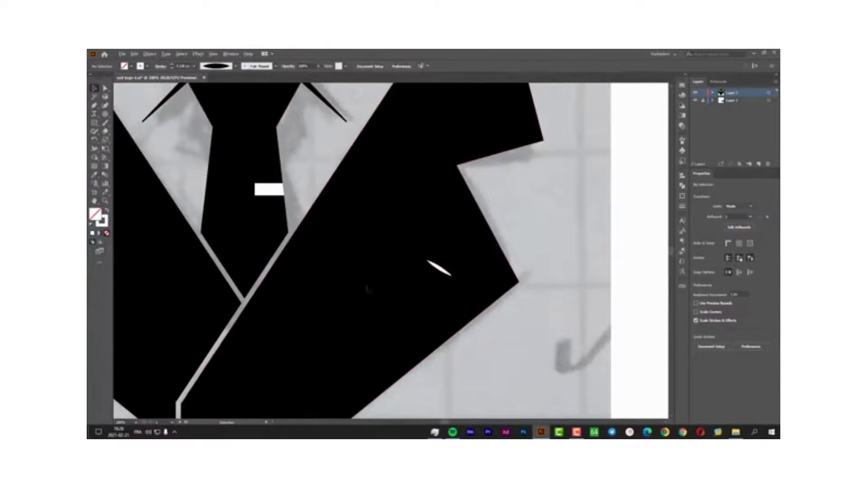
{"action": "key", "text": "ctrl+0"}
{"action": "left_click", "coordinate": [695, 101]}
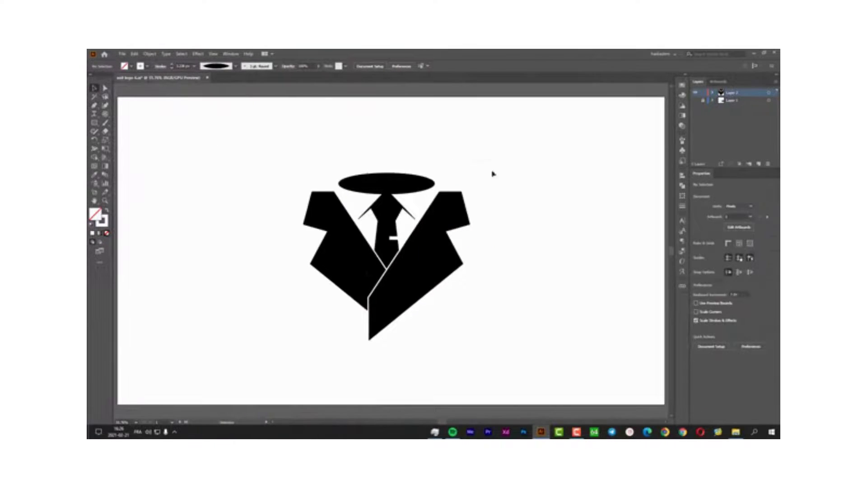
Step: Give the suit jacket a navy blue fill from the Color panel spectrum
{"action": "key", "text": "ctrl+a"}
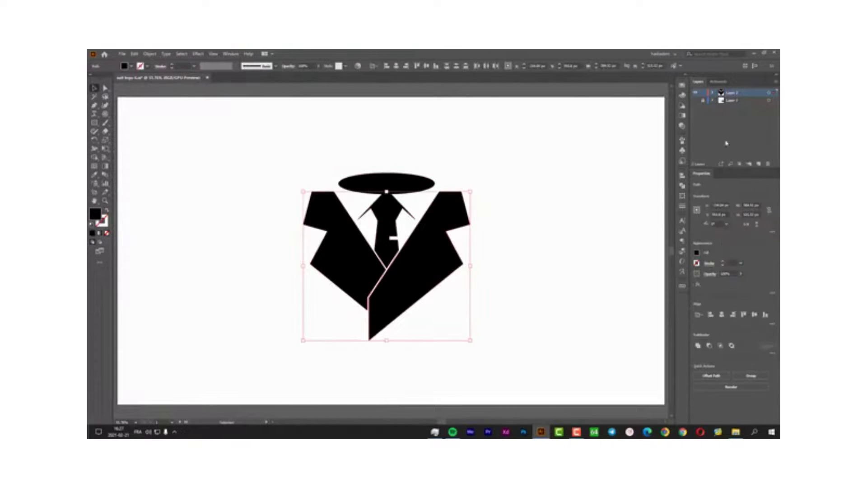
{"action": "left_click", "coordinate": [682, 95]}
{"action": "left_click", "coordinate": [652, 198]}
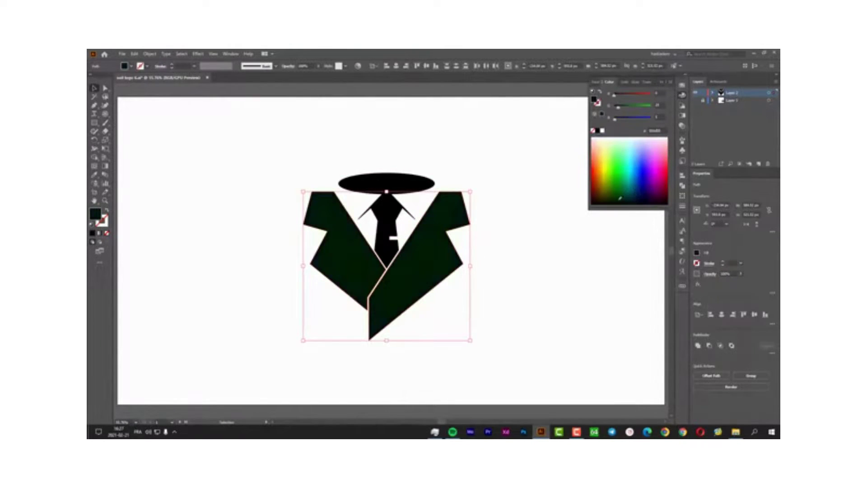
{"action": "left_click_drag", "start_coordinate": [620, 198], "coordinate": [602, 199]}
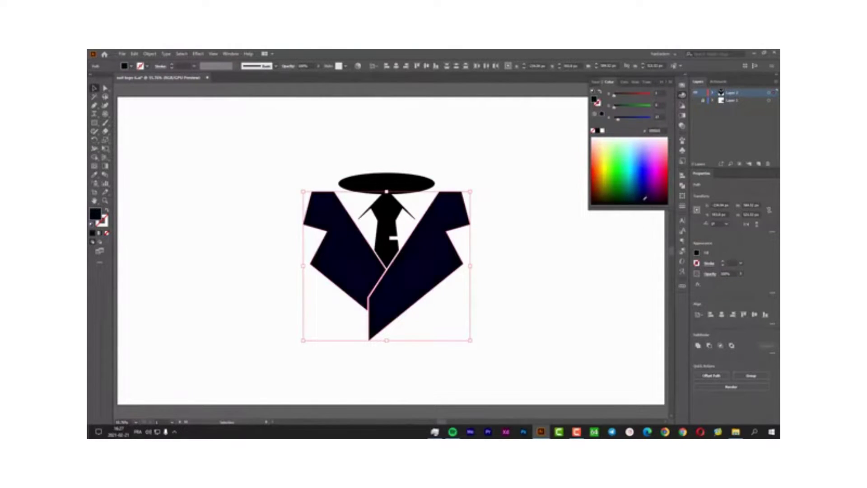
{"action": "left_click_drag", "start_coordinate": [640, 193], "coordinate": [637, 190]}
{"action": "left_click", "coordinate": [523, 226]}
{"action": "left_click", "coordinate": [387, 217]}
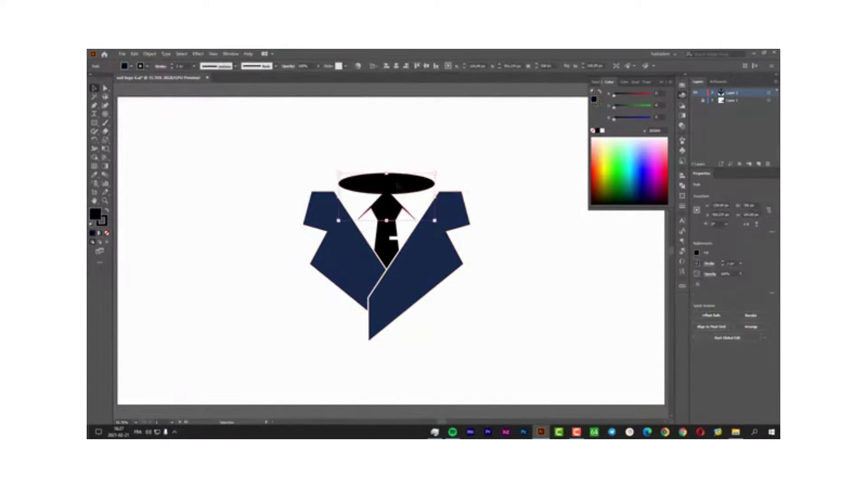
Step: Select the tie, knot and collar shapes and shift their fill toward dark maroon
{"action": "key", "text": "p"}
{"action": "key", "text": "shift+x"}
{"action": "scroll", "coordinate": [402, 204], "scroll_direction": "up", "scroll_amount": 10}
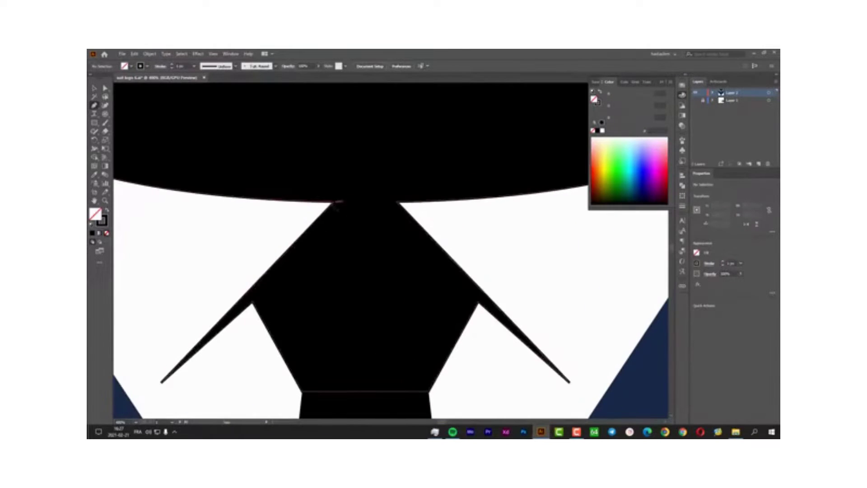
{"action": "left_click", "coordinate": [399, 202]}
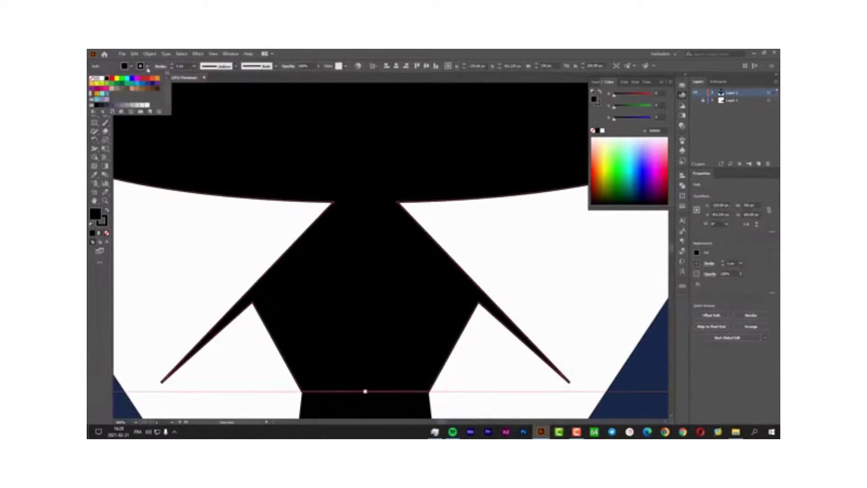
{"action": "left_click", "coordinate": [387, 183], "text": "shift"}
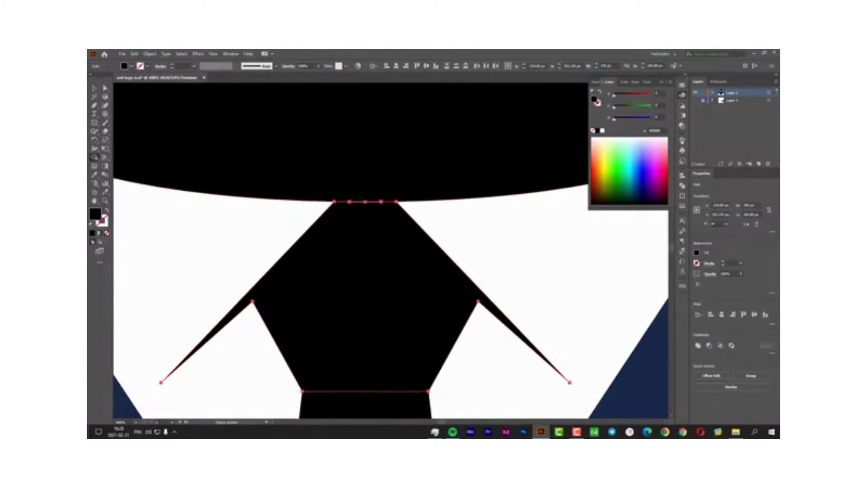
{"action": "scroll", "coordinate": [343, 203], "scroll_direction": "up", "scroll_amount": 5}
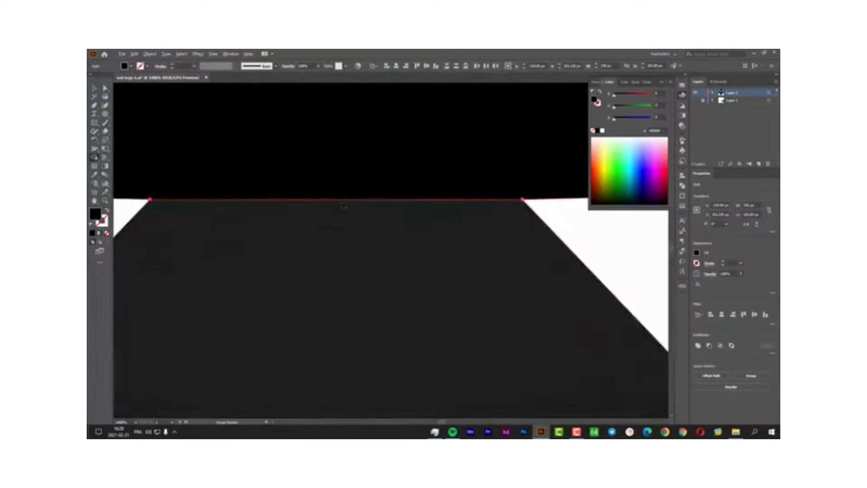
{"action": "scroll", "coordinate": [343, 205], "scroll_direction": "down", "scroll_amount": 5}
{"action": "left_click", "coordinate": [355, 274]}
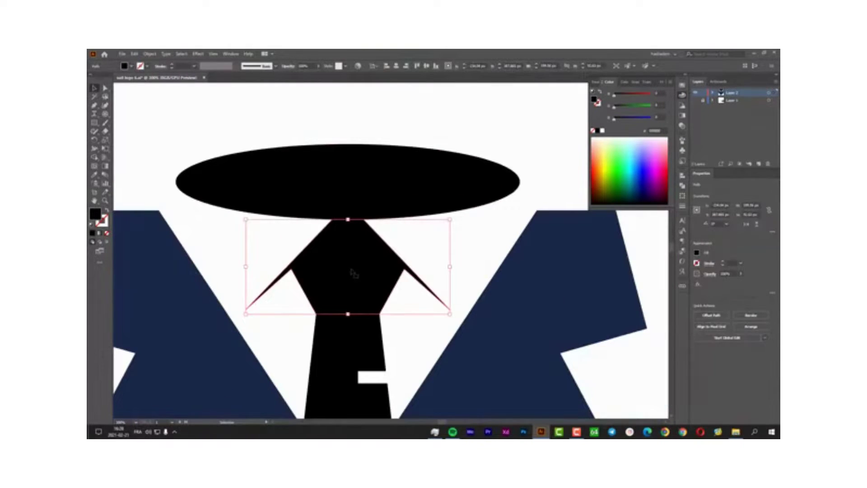
{"action": "scroll", "coordinate": [345, 278], "scroll_direction": "down", "scroll_amount": 5}
{"action": "left_click_drag", "start_coordinate": [632, 199], "coordinate": [662, 199]}
Step: Set the tie fill to maroon, then draw a small sample square at the artboard's top-left
{"action": "left_click", "coordinate": [476, 236]}
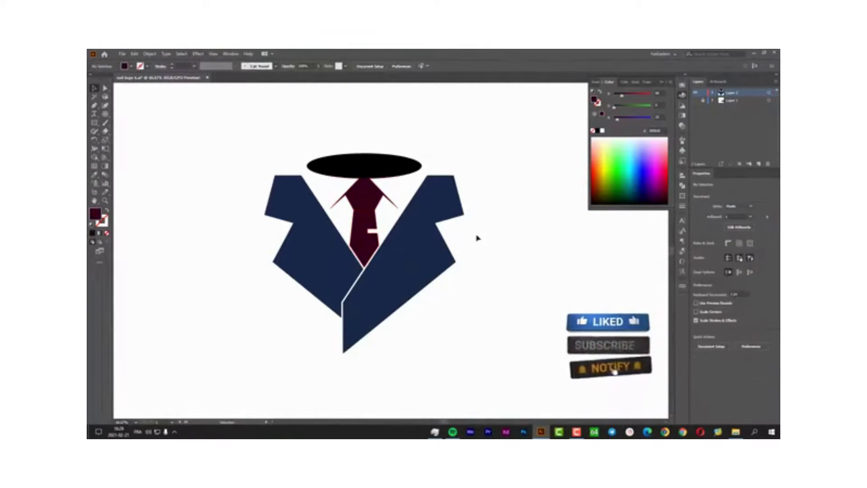
{"action": "left_click", "coordinate": [364, 165]}
{"action": "key", "text": "m"}
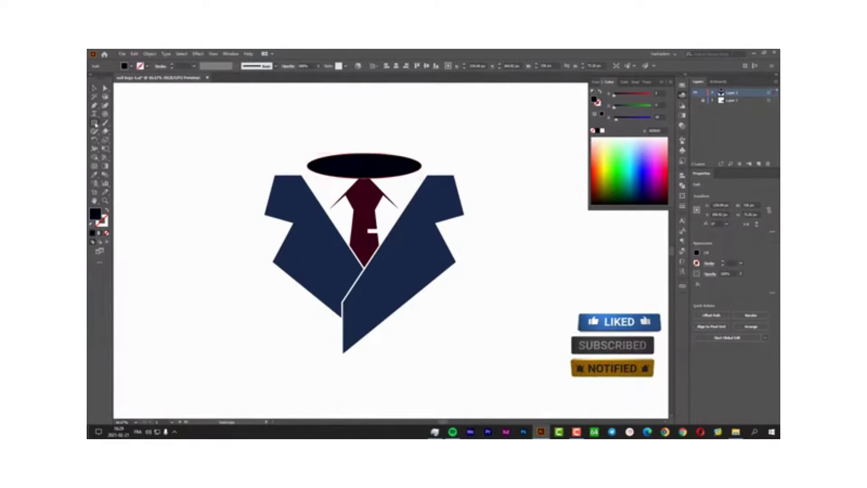
{"action": "left_click_drag", "start_coordinate": [164, 121], "coordinate": [193, 148]}
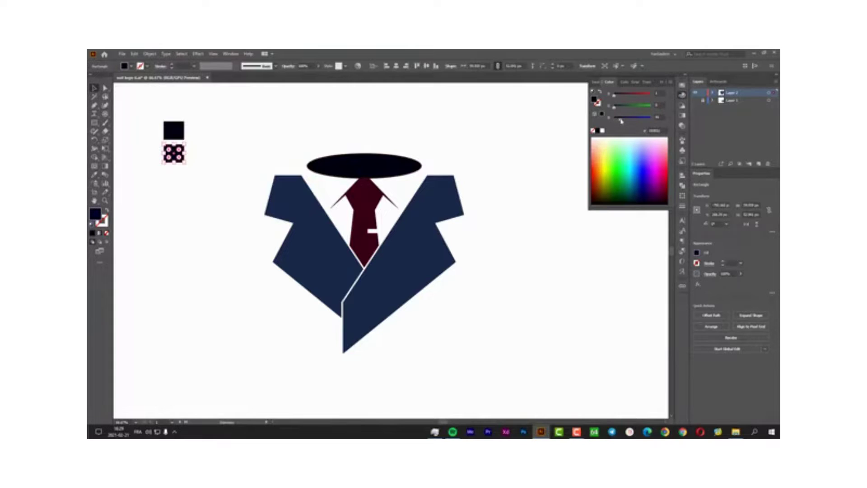
{"action": "left_click", "coordinate": [364, 165]}
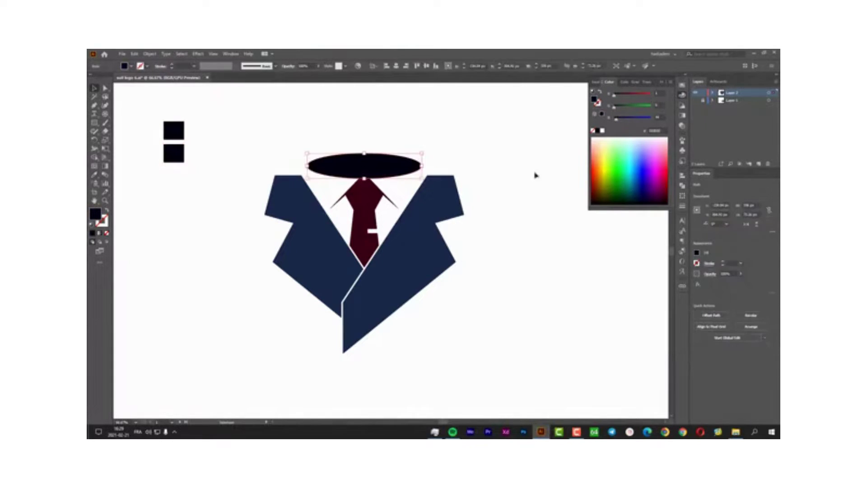
Step: Try a vertical gradient on the hat ellipse, then revert its fill to solid black
{"action": "key", "text": "g"}
{"action": "left_click", "coordinate": [595, 154]}
{"action": "left_click", "coordinate": [173, 154]}
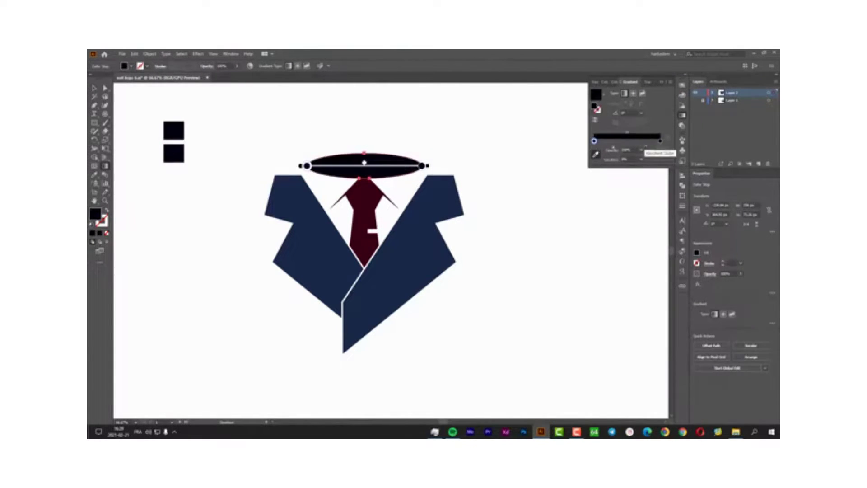
{"action": "left_click_drag", "start_coordinate": [365, 148], "coordinate": [364, 178]}
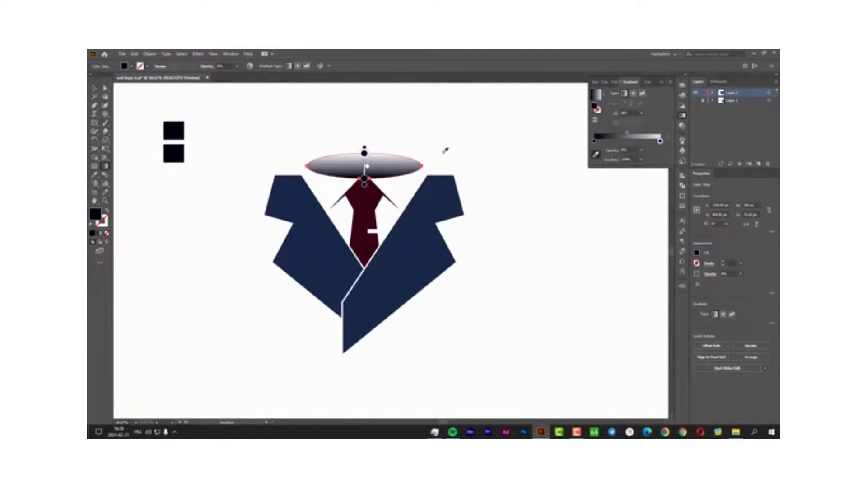
{"action": "scroll", "coordinate": [365, 167], "scroll_direction": "up", "scroll_amount": 3}
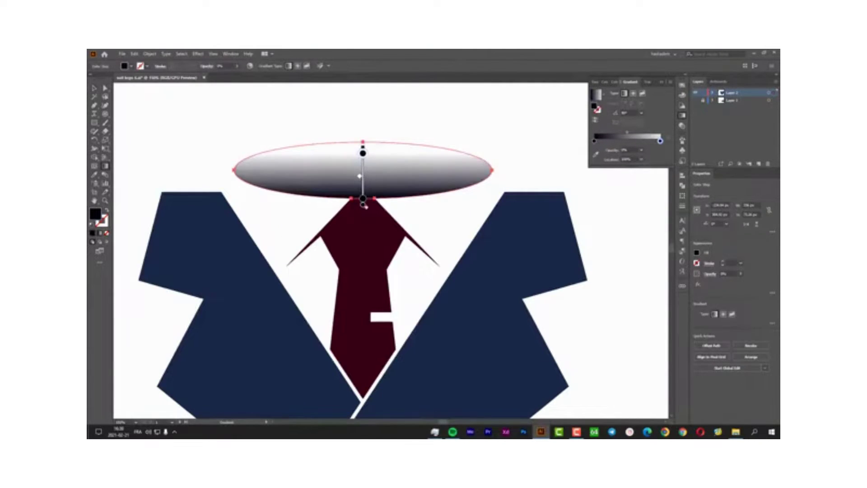
{"action": "mouse_move", "coordinate": [364, 150]}
{"action": "left_mouse_down"}
{"action": "mouse_move", "coordinate": [363, 168]}
{"action": "mouse_move", "coordinate": [363, 149]}
{"action": "left_mouse_up"}
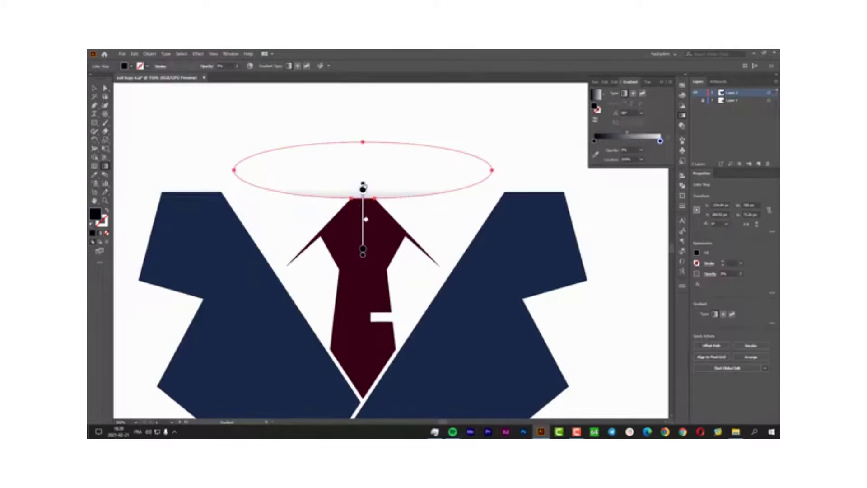
{"action": "left_click_drag", "start_coordinate": [363, 219], "coordinate": [362, 253]}
{"action": "left_click_drag", "start_coordinate": [359, 207], "coordinate": [363, 202]}
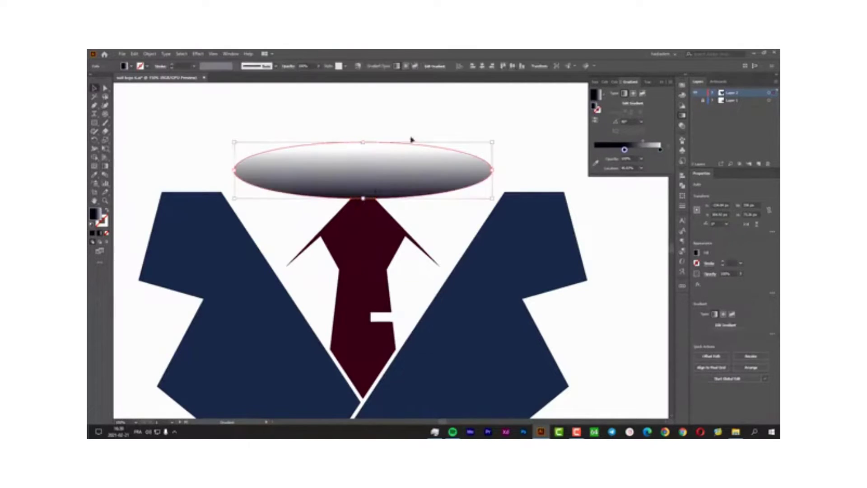
{"action": "key", "text": "ctrl+minus"}
{"action": "left_click", "coordinate": [228, 178]}
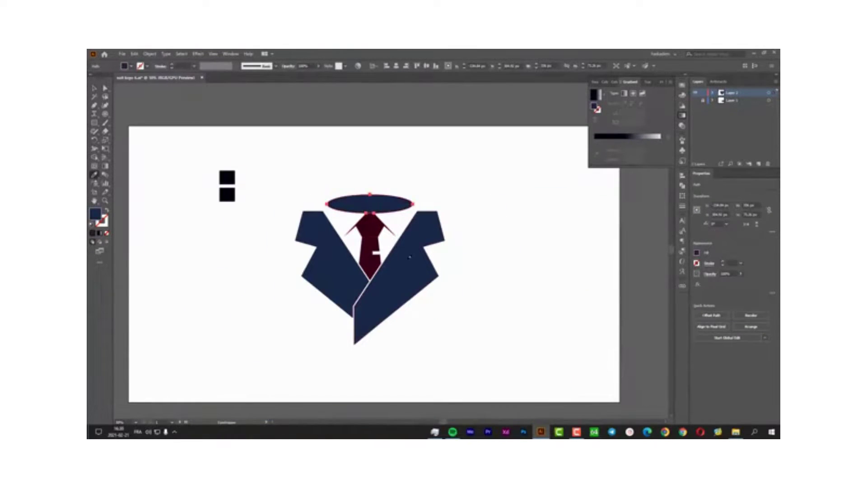
Step: Reapply a gradient to the hat ellipse with the tie's dark maroon eyedropped into one stop
{"action": "key", "text": "v"}
{"action": "left_click", "coordinate": [500, 235]}
{"action": "left_click", "coordinate": [369, 203]}
{"action": "left_click", "coordinate": [658, 136]}
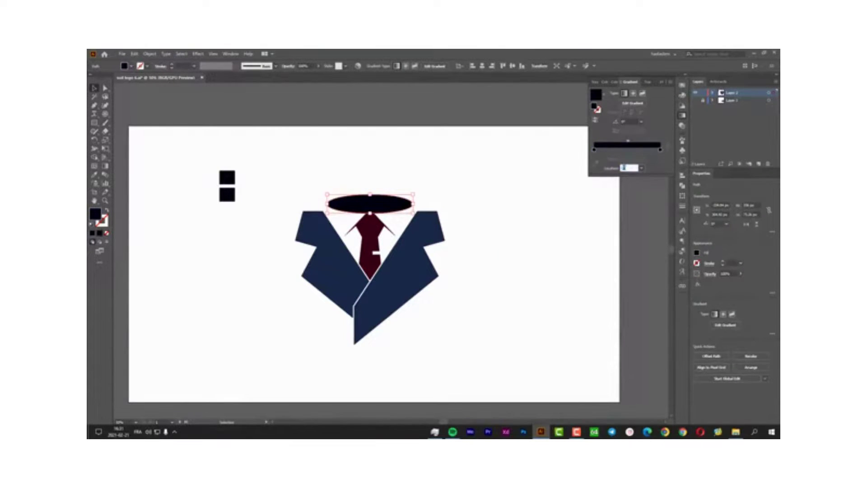
{"action": "left_click", "coordinate": [596, 163]}
{"action": "left_click", "coordinate": [370, 231]}
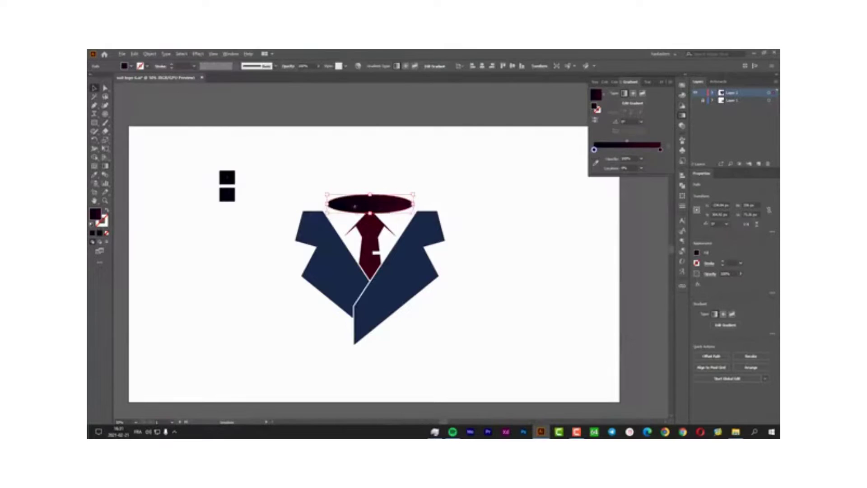
{"action": "scroll", "coordinate": [351, 198], "scroll_direction": "up", "scroll_amount": 4}
{"action": "left_click_drag", "start_coordinate": [425, 180], "coordinate": [425, 256]}
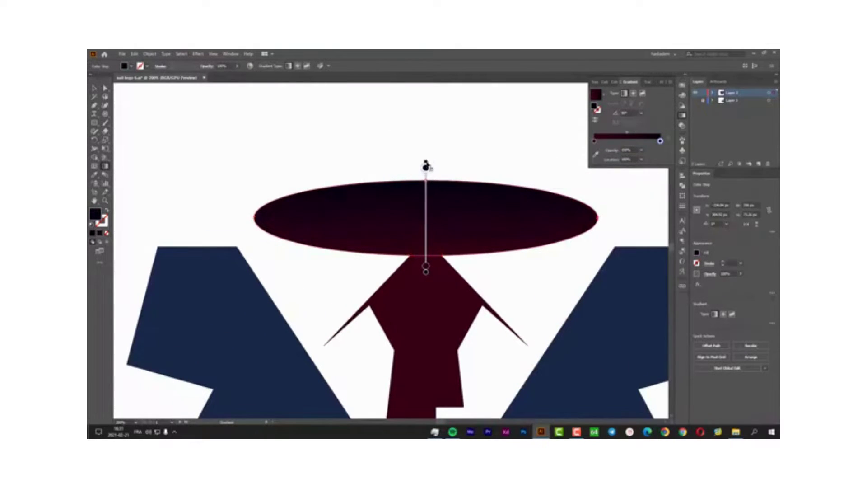
{"action": "key", "text": "v"}
{"action": "left_click", "coordinate": [555, 258]}
Step: Angle the ellipse gradient diagonally so the right side fades into near-black
{"action": "scroll", "coordinate": [556, 258], "scroll_direction": "down", "scroll_amount": 4}
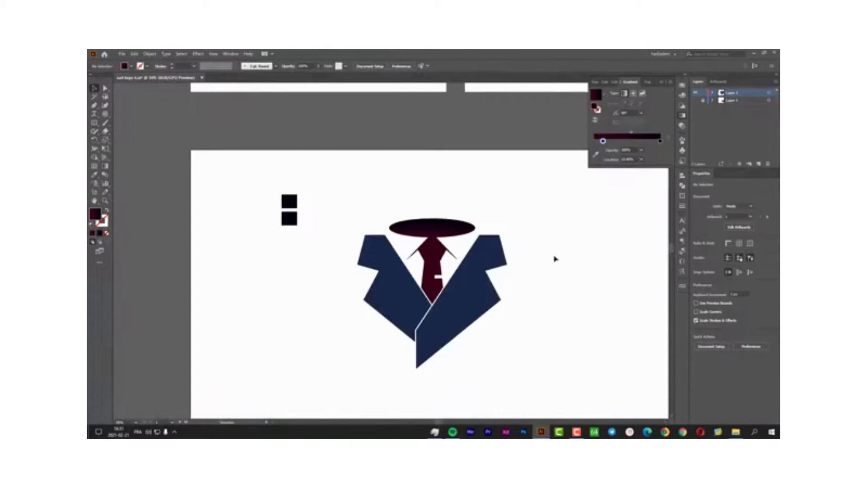
{"action": "scroll", "coordinate": [451, 247], "scroll_direction": "up", "scroll_amount": 3}
{"action": "scroll", "coordinate": [452, 247], "scroll_direction": "up", "scroll_amount": 2}
{"action": "scroll", "coordinate": [452, 247], "scroll_direction": "down", "scroll_amount": 4}
{"action": "left_click", "coordinate": [488, 217]}
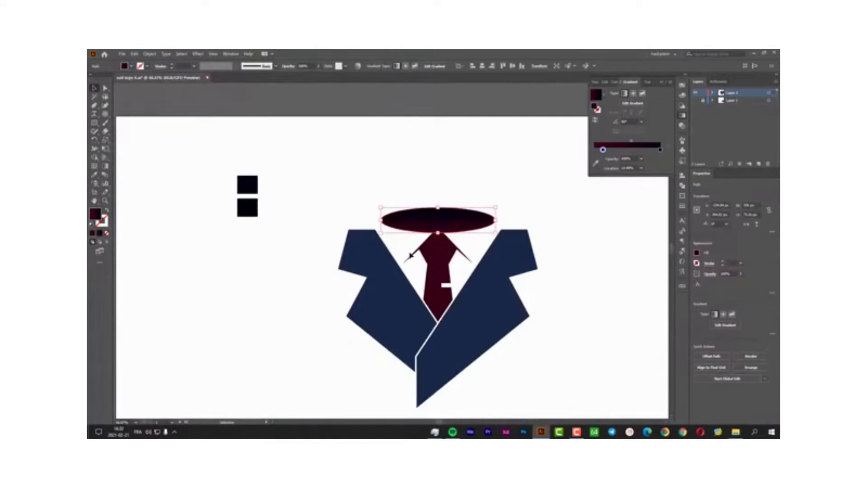
{"action": "key", "text": "g"}
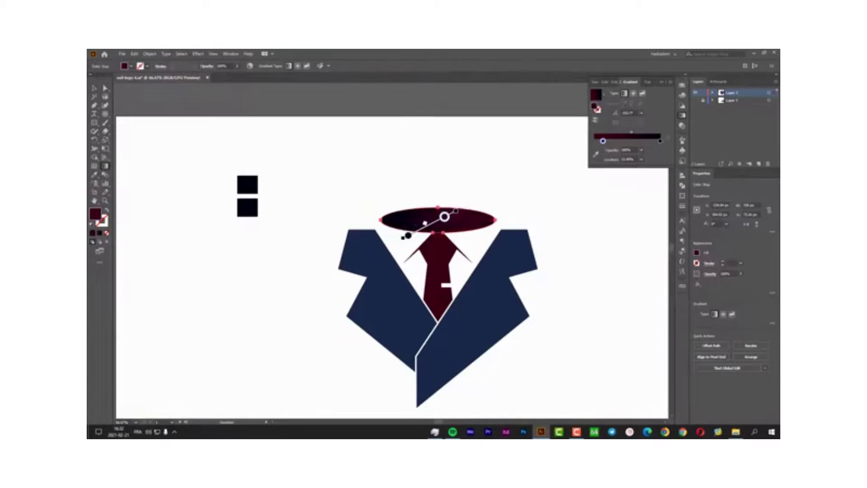
{"action": "scroll", "coordinate": [432, 222], "scroll_direction": "up", "scroll_amount": 3}
{"action": "left_click_drag", "start_coordinate": [408, 236], "coordinate": [528, 178]}
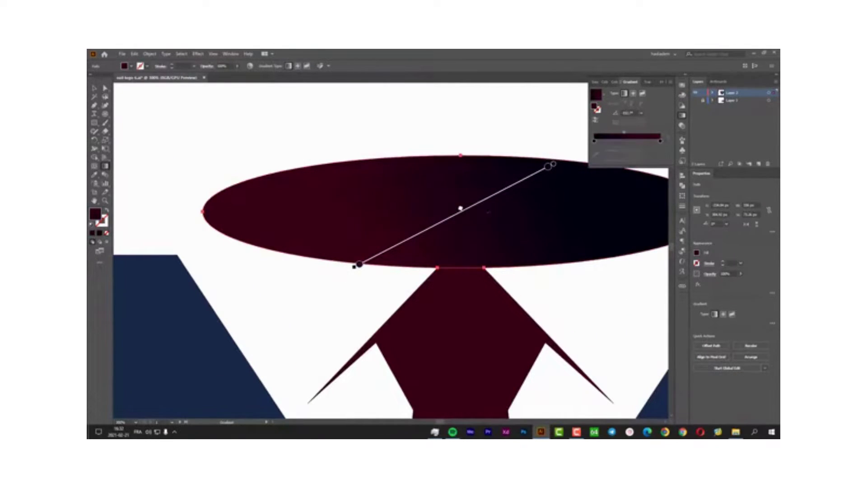
{"action": "key", "text": "v"}
{"action": "left_click", "coordinate": [503, 140]}
{"action": "scroll", "coordinate": [490, 248], "scroll_direction": "down", "scroll_amount": 3}
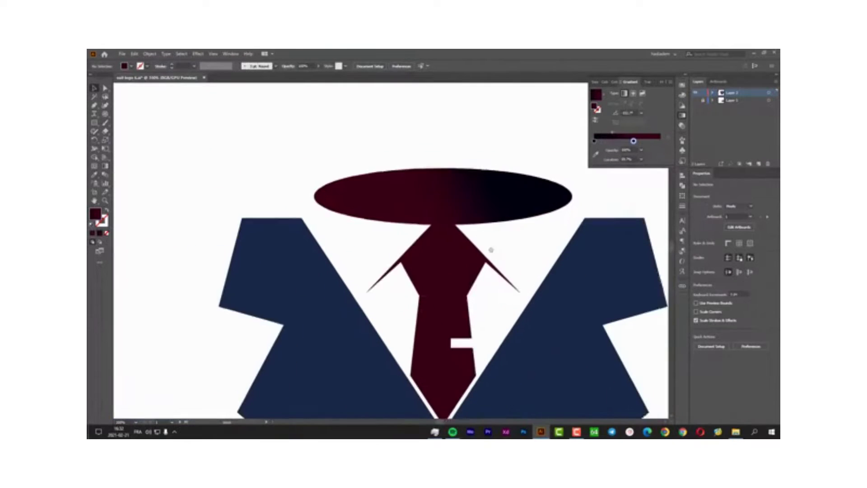
{"action": "key", "text": "p"}
{"action": "scroll", "coordinate": [441, 233], "scroll_direction": "up", "scroll_amount": 3}
Step: Draw a curved shadow shape down the right side of the tie knot with the Pen tool
{"action": "left_click", "coordinate": [432, 188]}
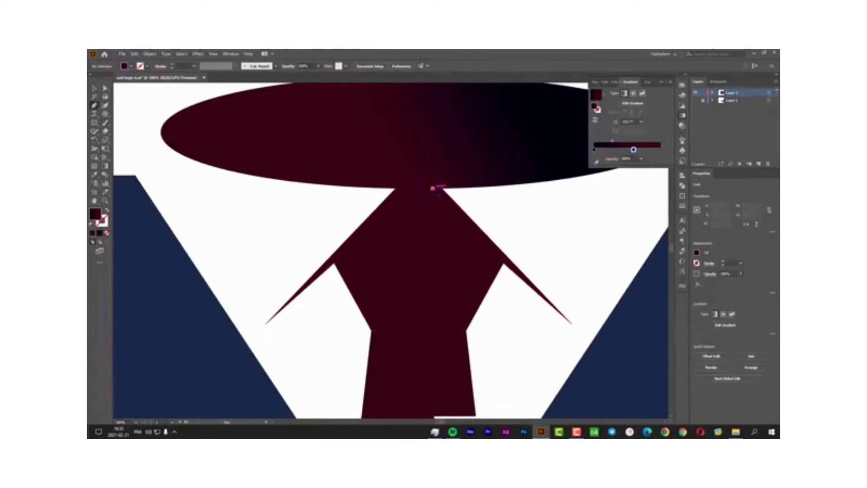
{"action": "left_click", "coordinate": [475, 313]}
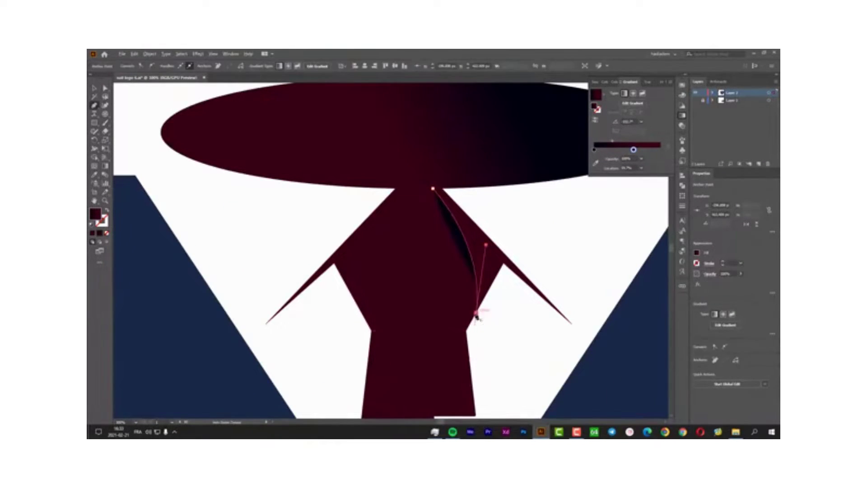
{"action": "left_click_drag", "start_coordinate": [543, 269], "coordinate": [493, 206]}
{"action": "left_click", "coordinate": [432, 187]}
{"action": "key", "text": "v"}
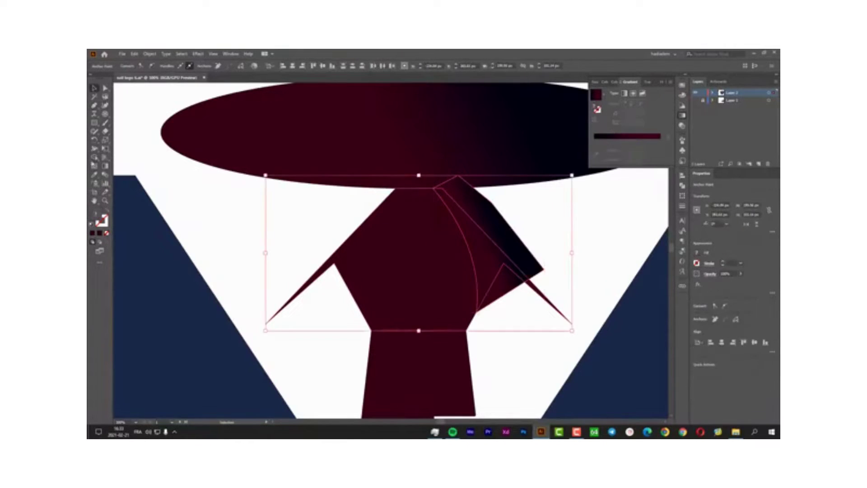
Step: Fill the shadow shape solid black and set its opacity to 30%
{"action": "left_click", "coordinate": [483, 253]}
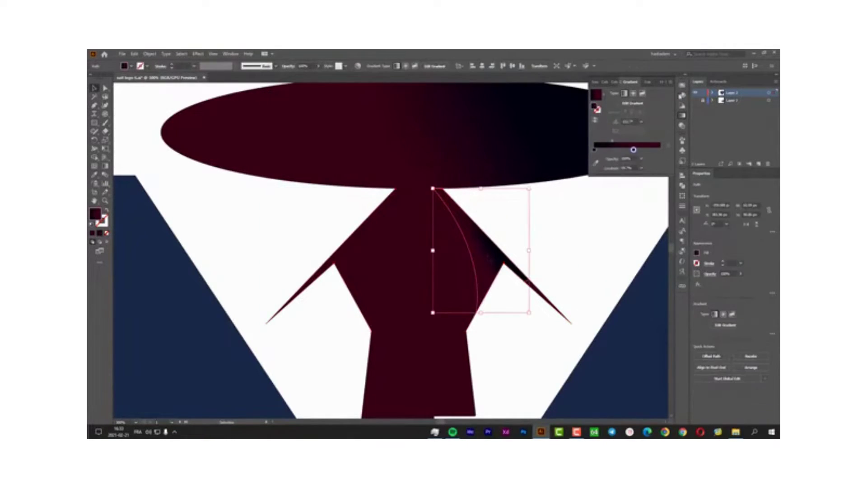
{"action": "key", "text": "comma"}
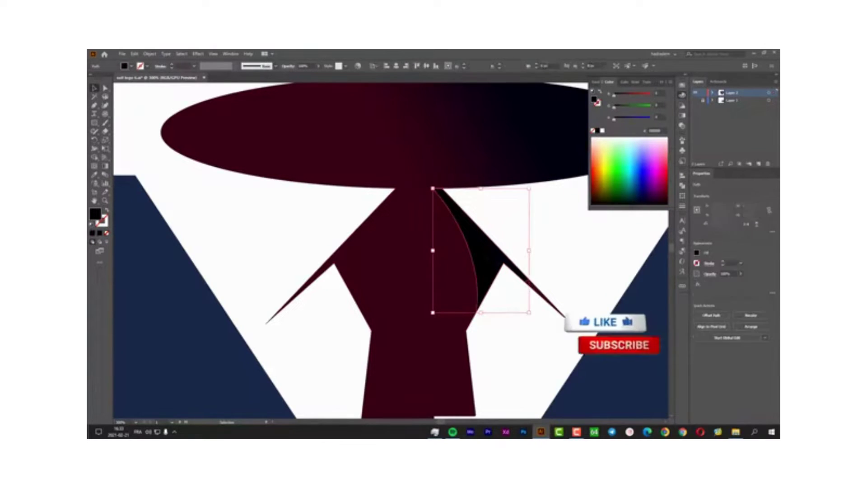
{"action": "left_click", "coordinate": [306, 66]}
{"action": "type", "text": "30"}
{"action": "key", "text": "Return"}
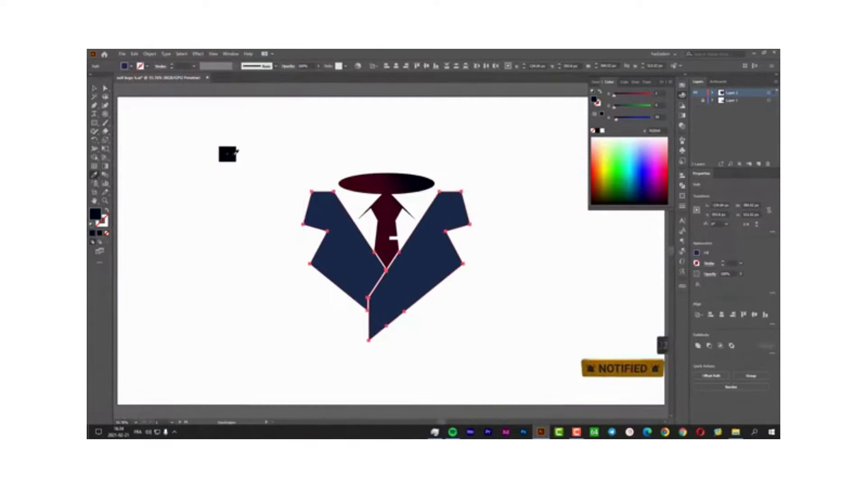
Step: Apply Object > Path > Offset Path to the tie clip rectangle, creating an inset outline
{"action": "left_click", "coordinate": [542, 252]}
{"action": "scroll", "coordinate": [394, 237], "scroll_direction": "up", "scroll_amount": 10}
{"action": "left_click", "coordinate": [416, 236]}
{"action": "scroll", "coordinate": [415, 235], "scroll_direction": "down", "scroll_amount": 5}
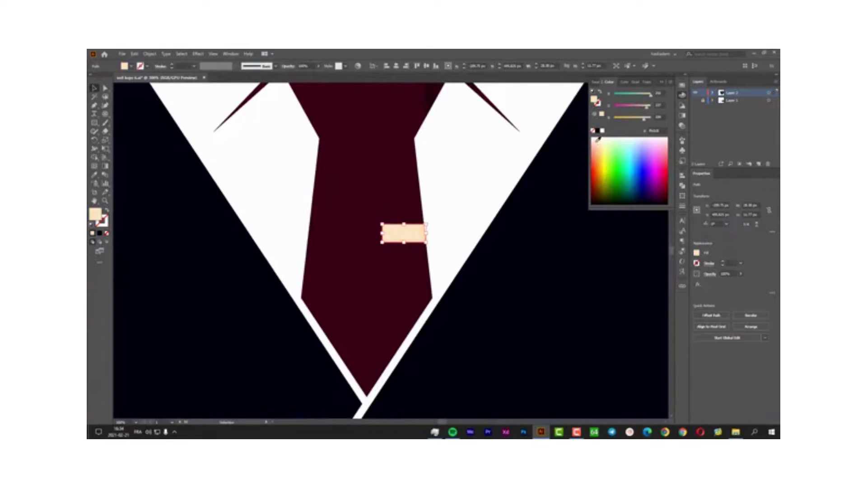
{"action": "left_click", "coordinate": [437, 207]}
{"action": "left_click", "coordinate": [403, 233]}
{"action": "left_click", "coordinate": [149, 53]}
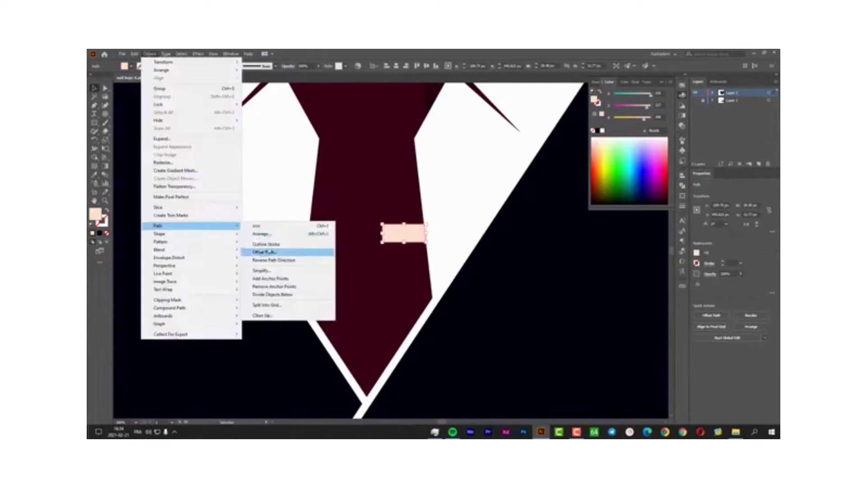
{"action": "left_click", "coordinate": [310, 250]}
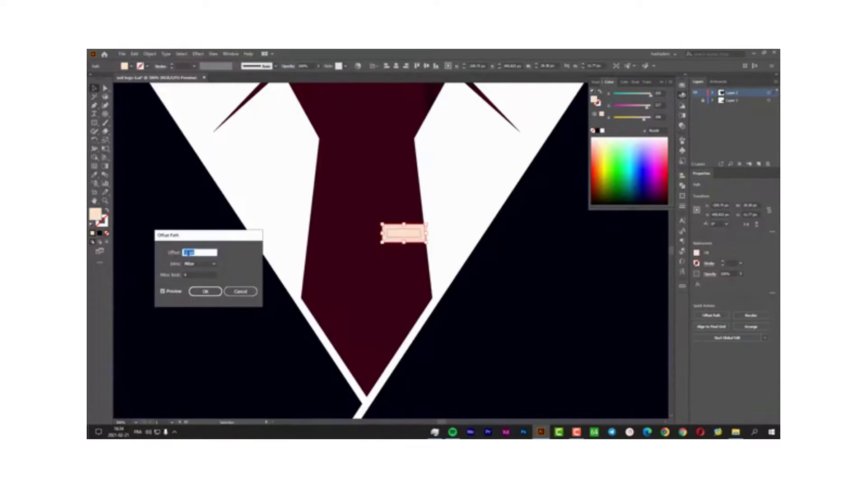
{"action": "left_click", "coordinate": [206, 292]}
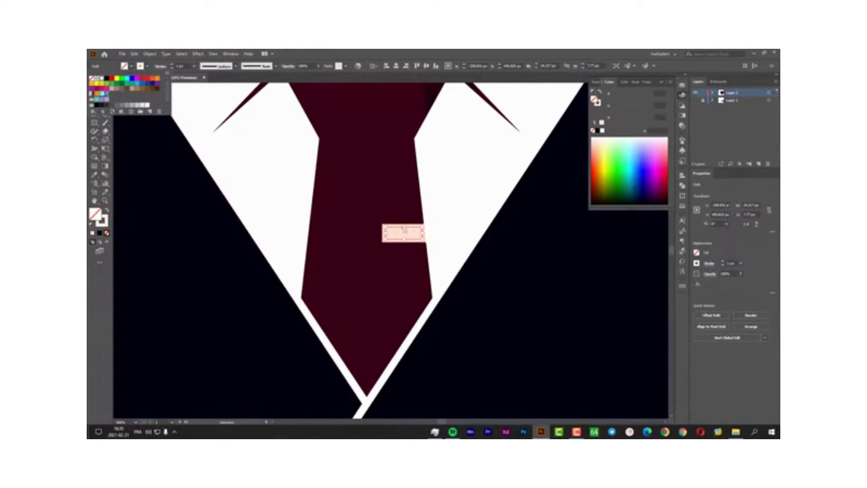
Step: Delete the left and bottom edges of the clip outline, leaving an open top-right path
{"action": "scroll", "coordinate": [404, 230], "scroll_direction": "up", "scroll_amount": 5}
{"action": "left_click", "coordinate": [306, 215]}
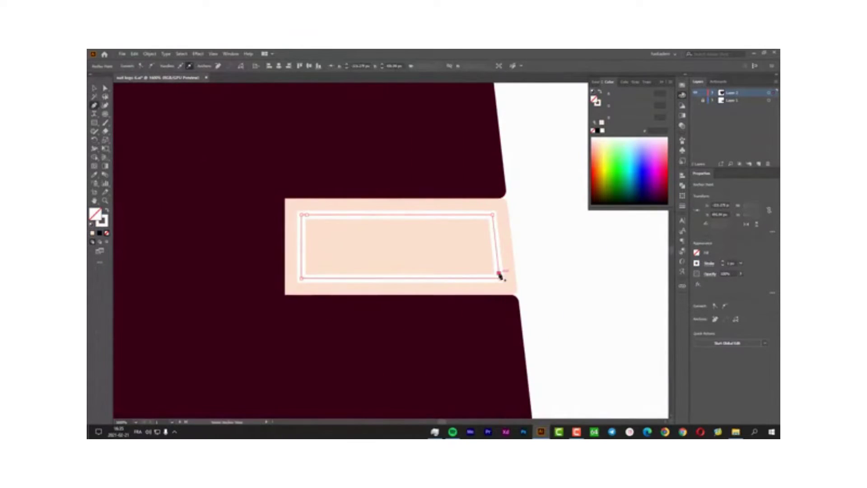
{"action": "left_click", "coordinate": [302, 276], "text": "shift"}
{"action": "key", "text": "Delete"}
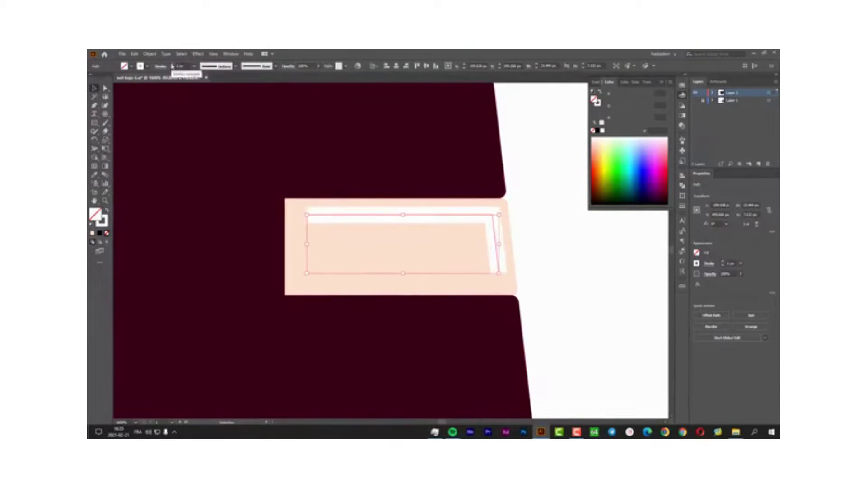
Step: Give the open path the arc-shaped stroke width profile and shrink it inside the clip
{"action": "left_click", "coordinate": [217, 66]}
{"action": "left_click", "coordinate": [213, 89]}
{"action": "left_click", "coordinate": [217, 66]}
{"action": "left_click", "coordinate": [212, 122]}
{"action": "left_click", "coordinate": [217, 66]}
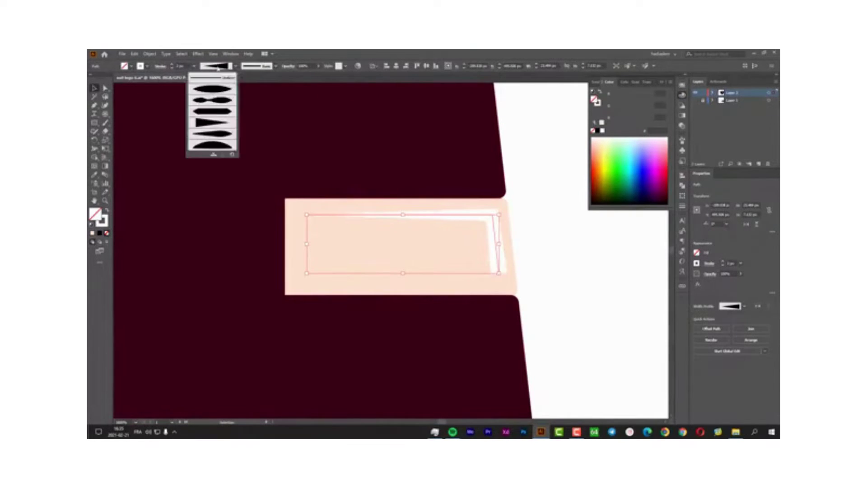
{"action": "left_click", "coordinate": [212, 134]}
{"action": "left_click", "coordinate": [218, 66]}
{"action": "left_click", "coordinate": [215, 145]}
{"action": "left_click_drag", "start_coordinate": [500, 215], "coordinate": [487, 230]}
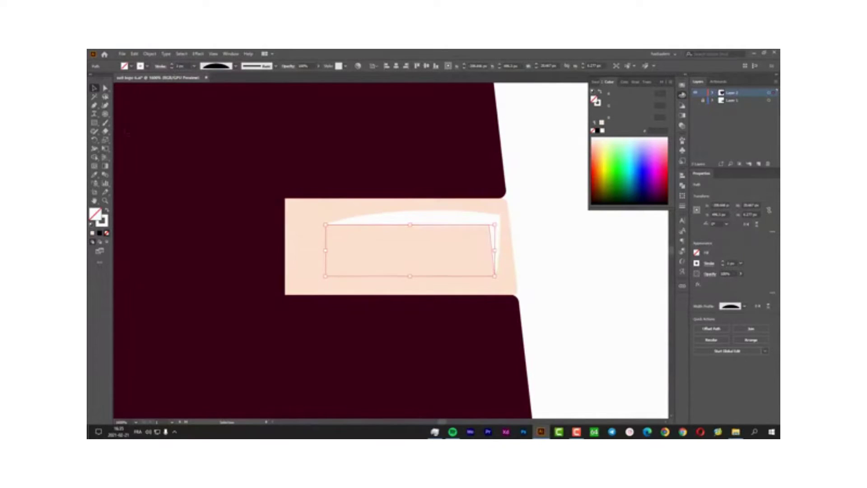
Step: Outline the highlight stroke into a shape and round its sharp top-right corner
{"action": "scroll", "coordinate": [496, 190], "scroll_direction": "up", "scroll_amount": 3}
{"action": "scroll", "coordinate": [501, 172], "scroll_direction": "down", "scroll_amount": 1}
{"action": "scroll", "coordinate": [505, 167], "scroll_direction": "down", "scroll_amount": 1}
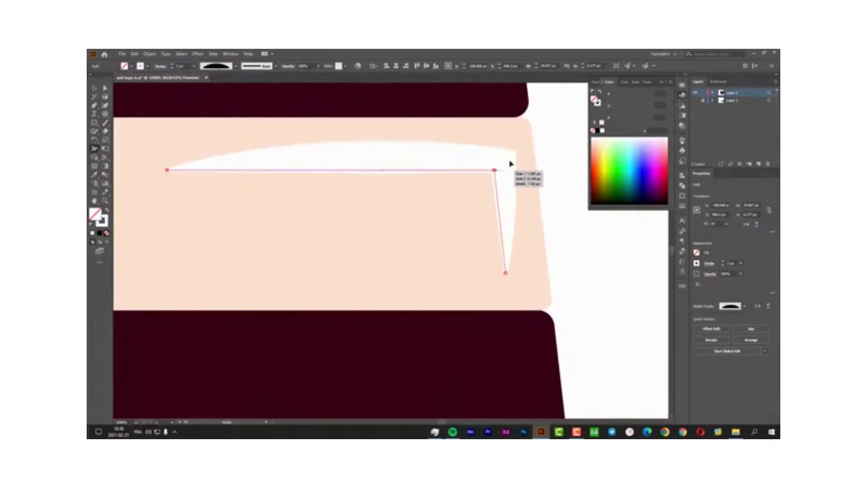
{"action": "key", "text": "v"}
{"action": "key", "text": "ctrl+a"}
{"action": "key", "text": "shift+ctrl+F9"}
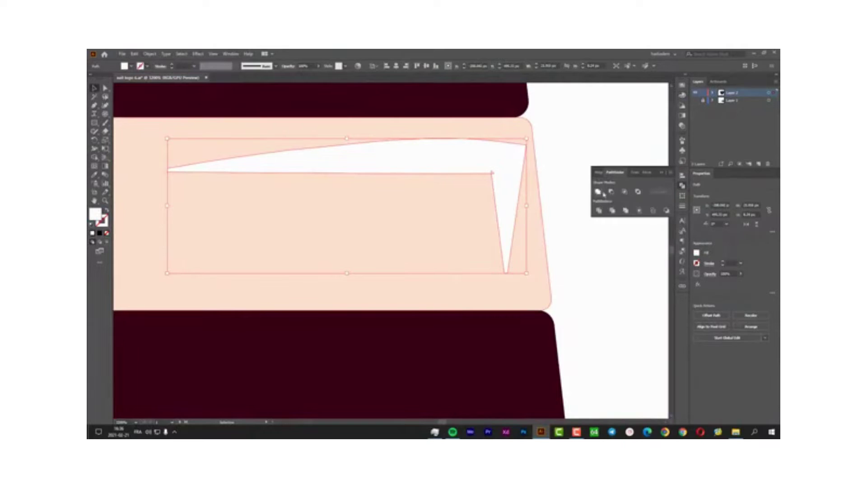
{"action": "left_click", "coordinate": [526, 145]}
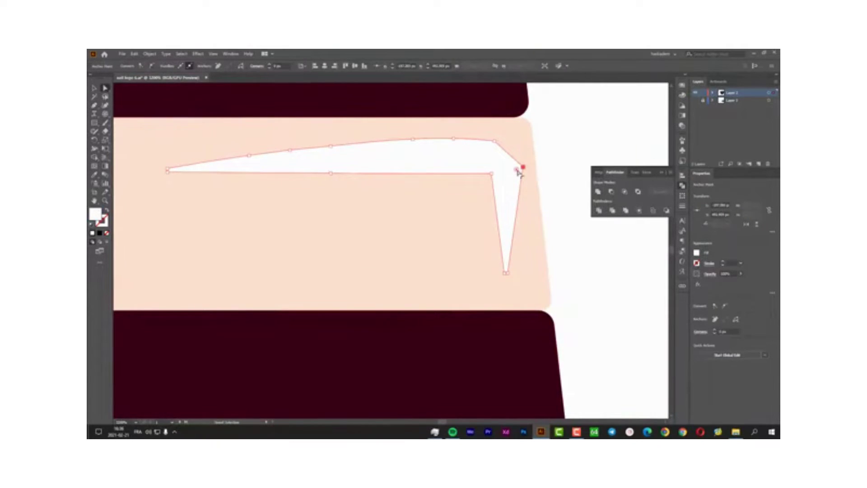
{"action": "key", "text": "v"}
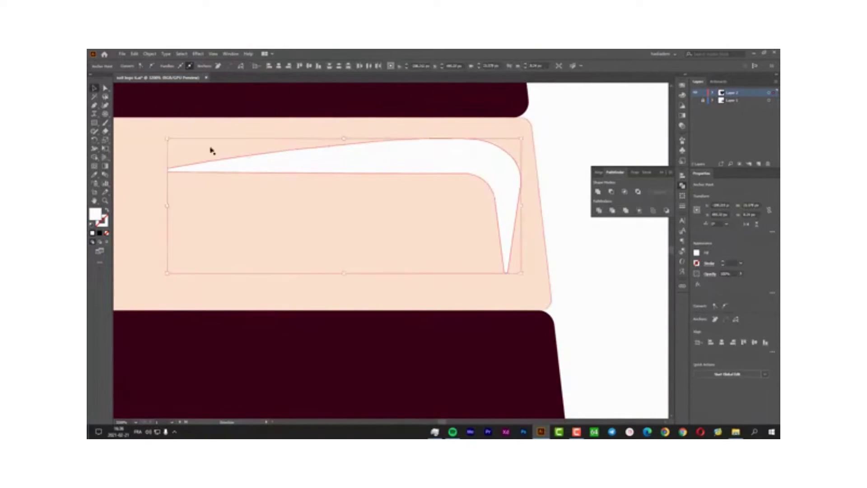
Step: Set the white highlight's opacity to 70%
{"action": "key", "text": "ctrl+minus"}
{"action": "key", "text": "ctrl+minus"}
{"action": "type", "text": "70"}
{"action": "key", "text": "Return"}
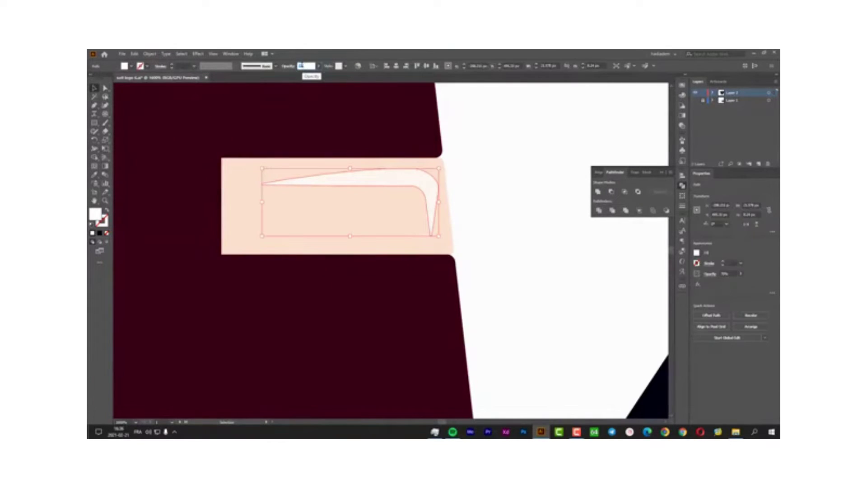
{"action": "left_click", "coordinate": [463, 190]}
{"action": "key", "text": "ctrl+minus"}
{"action": "key", "text": "ctrl+minus"}
{"action": "key", "text": "ctrl+minus"}
{"action": "key", "text": "ctrl+minus"}
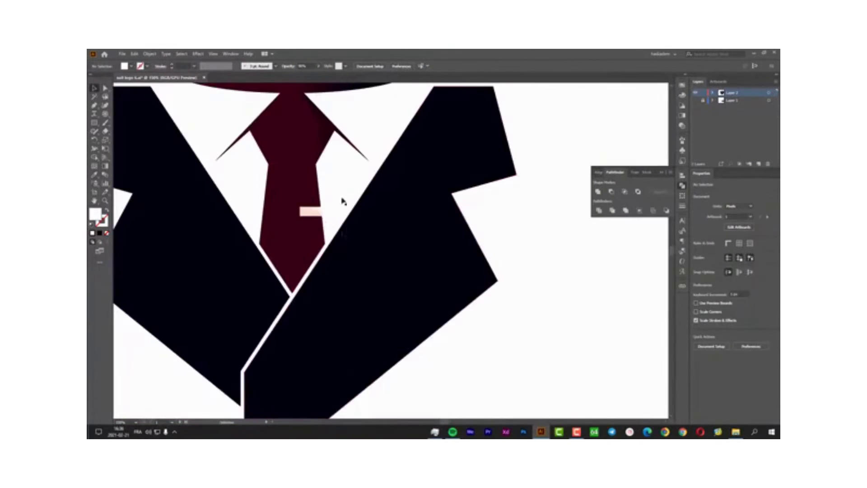
Step: Drag the knot shading's corner anchor flush onto the tie knot's top edge
{"action": "key", "text": "p"}
{"action": "key", "text": "ctrl+plus"}
{"action": "key", "text": "ctrl+plus"}
{"action": "key", "text": "ctrl+plus"}
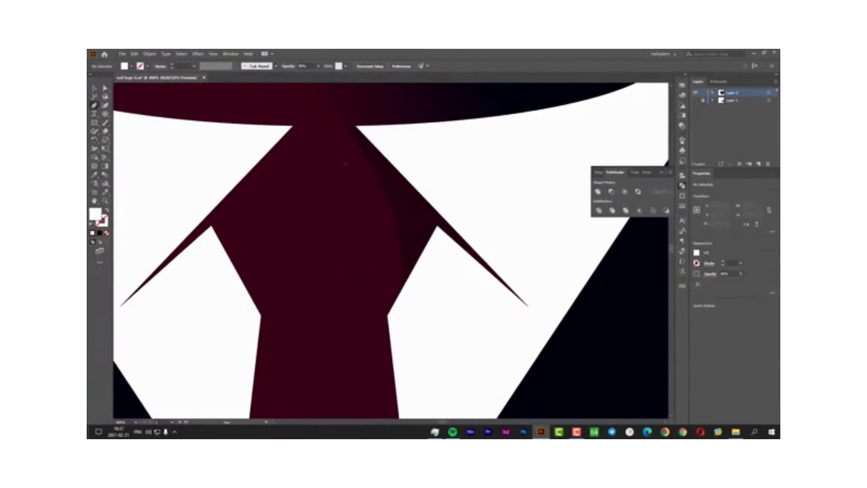
{"action": "key", "text": "ctrl+plus"}
{"action": "key", "text": "ctrl+plus"}
{"action": "key", "text": "ctrl+plus"}
{"action": "left_click_drag", "start_coordinate": [297, 166], "coordinate": [349, 165]}
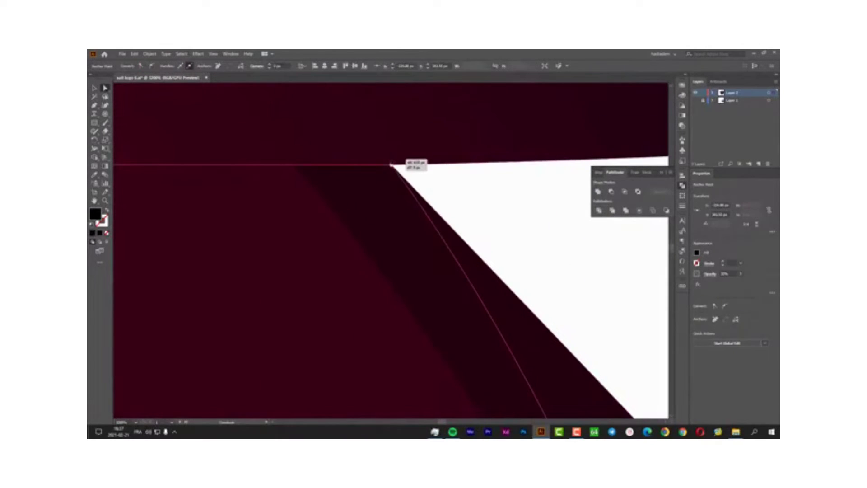
{"action": "key", "text": "ctrl+minus"}
{"action": "key", "text": "ctrl+minus"}
{"action": "key", "text": "ctrl+minus"}
{"action": "key", "text": "ctrl+plus"}
{"action": "key", "text": "ctrl+plus"}
{"action": "key", "text": "ctrl+plus"}
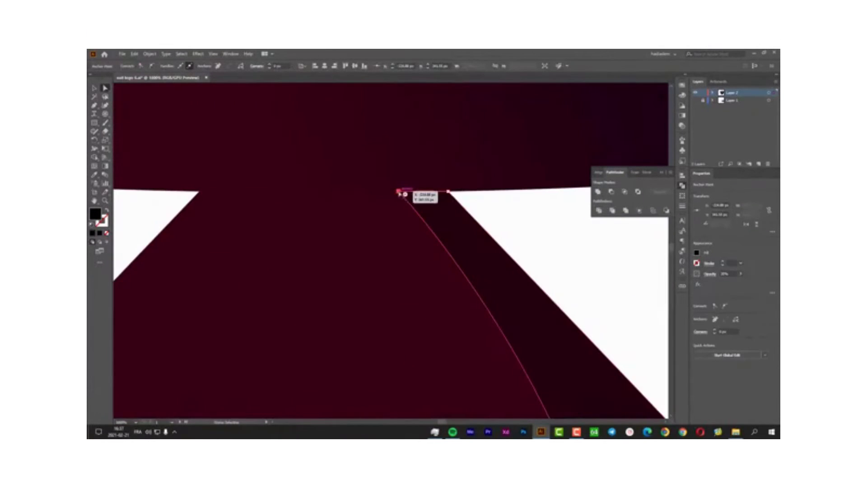
{"action": "key", "text": "ctrl+minus"}
{"action": "key", "text": "ctrl+minus"}
{"action": "key", "text": "ctrl+minus"}
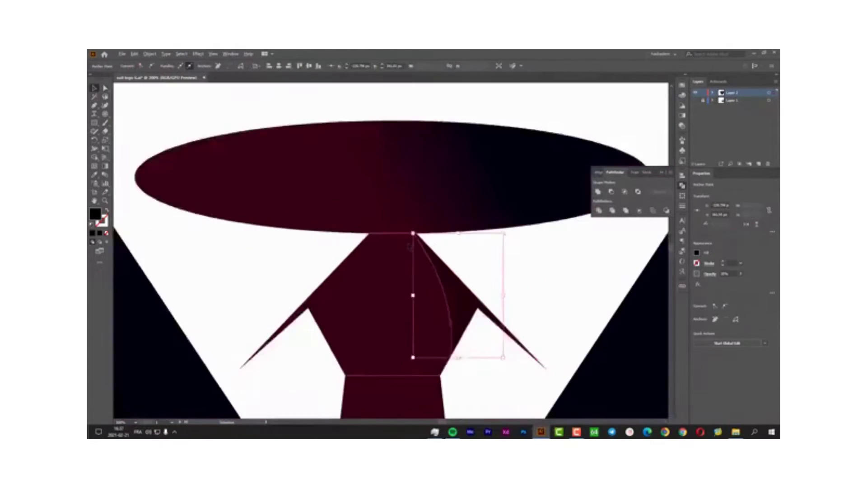
{"action": "key", "text": "ctrl+minus"}
{"action": "key", "text": "ctrl+minus"}
{"action": "key", "text": "ctrl+minus"}
{"action": "key", "text": "ctrl+minus"}
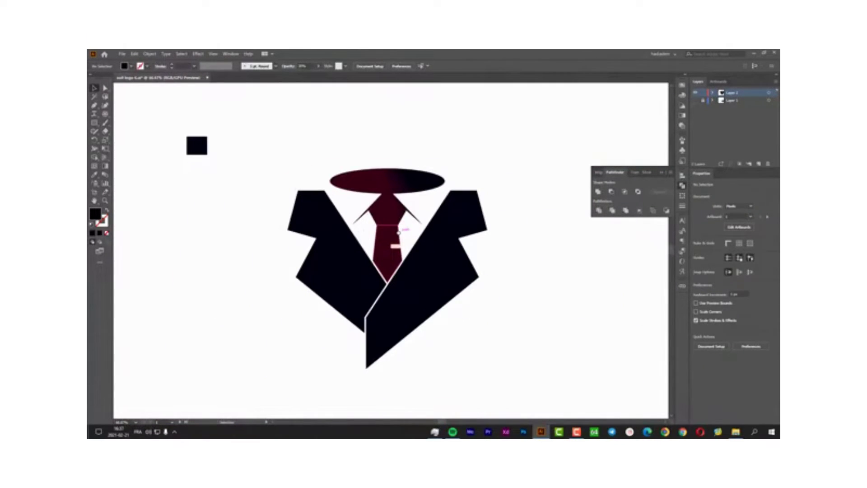
{"action": "key", "text": "ctrl+minus"}
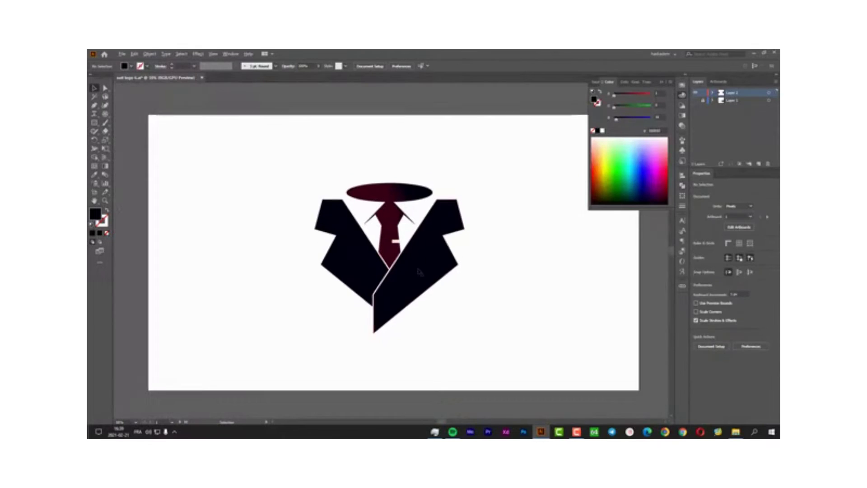
Step: Move the suit logo to the upper left of the artboard
{"action": "left_click_drag", "start_coordinate": [291, 330], "coordinate": [464, 180]}
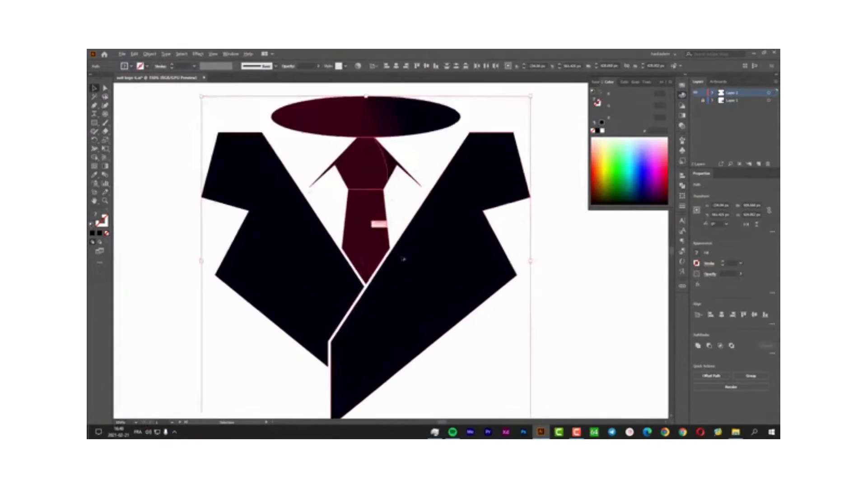
{"action": "left_click", "coordinate": [386, 235]}
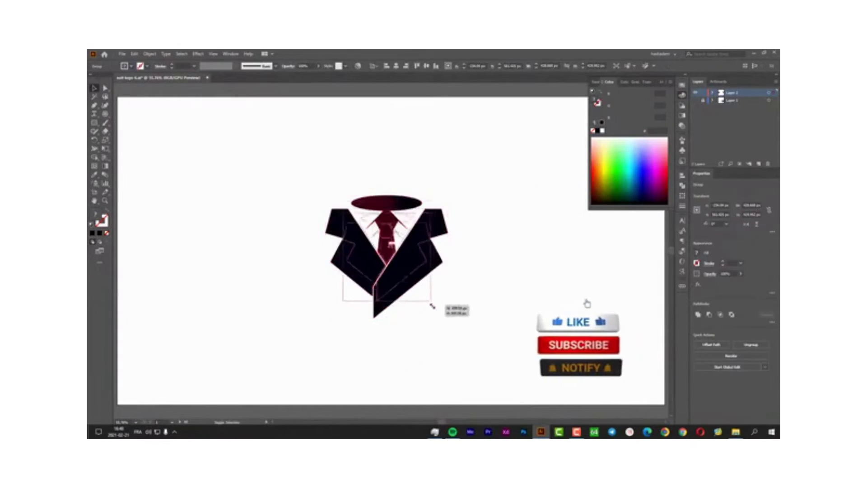
{"action": "left_click_drag", "start_coordinate": [403, 271], "coordinate": [267, 208]}
Step: Type the title lines 'Genteleman' and 'Suit Logo' below the logo
{"action": "left_click", "coordinate": [95, 114]}
{"action": "left_click", "coordinate": [251, 265]}
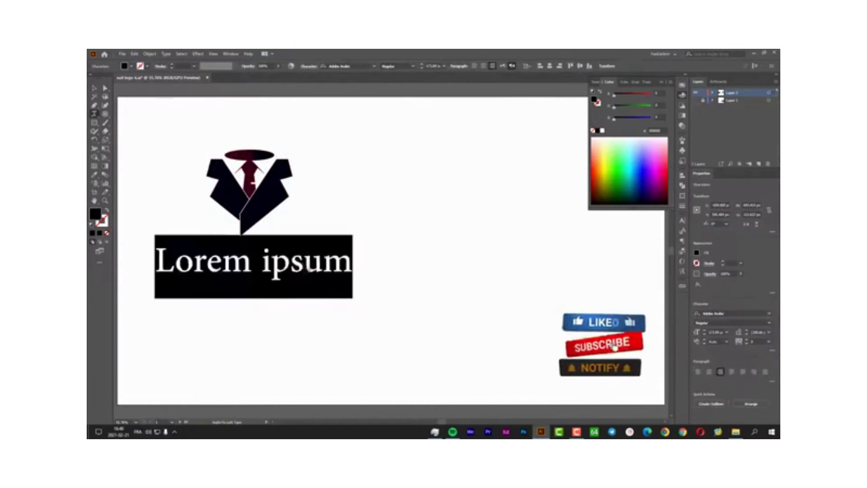
{"action": "type", "text": "Genteleman"}
{"action": "key", "text": "Escape"}
{"action": "mouse_move", "coordinate": [262, 261]}
{"action": "left_mouse_down"}
{"action": "mouse_move", "coordinate": [258, 305]}
{"action": "mouse_move", "coordinate": [389, 271]}
{"action": "left_mouse_up"}
{"action": "type", "text": "Suit Logo"}
{"action": "key", "text": "Escape"}
Step: Set the title in a decorative font and shrink it to fit under the suit icon
{"action": "left_click", "coordinate": [262, 261], "text": "shift"}
{"action": "left_click", "coordinate": [768, 313]}
{"action": "left_click", "coordinate": [723, 253]}
{"action": "left_click_drag", "start_coordinate": [477, 221], "coordinate": [397, 246]}
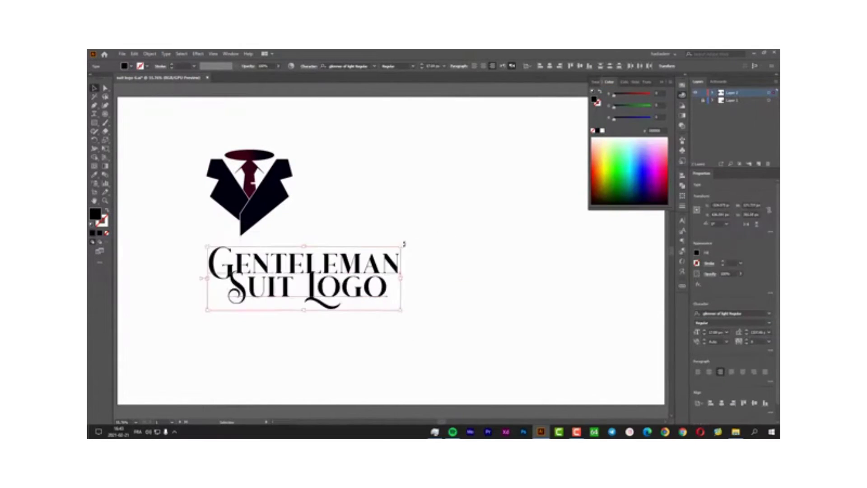
Step: Scale 'Suit Logo' down under 'Genteleman' and group the two title lines
{"action": "left_click_drag", "start_coordinate": [387, 308], "coordinate": [369, 301]}
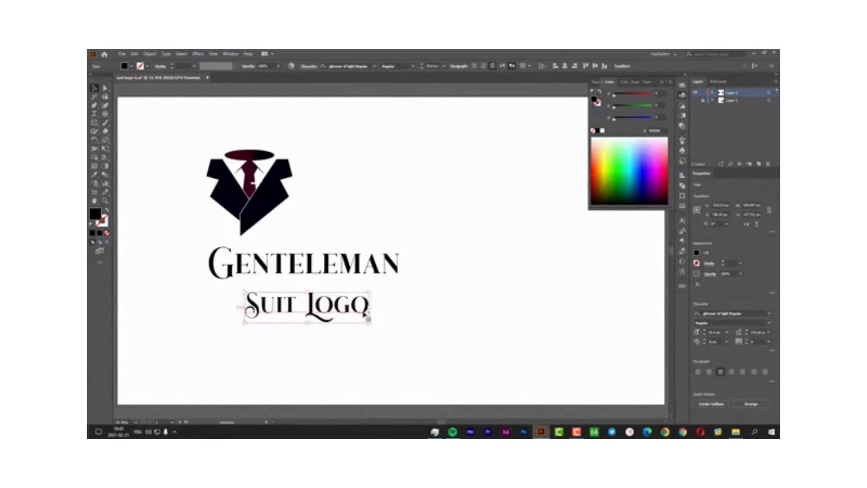
{"action": "left_click", "coordinate": [348, 260], "text": "shift"}
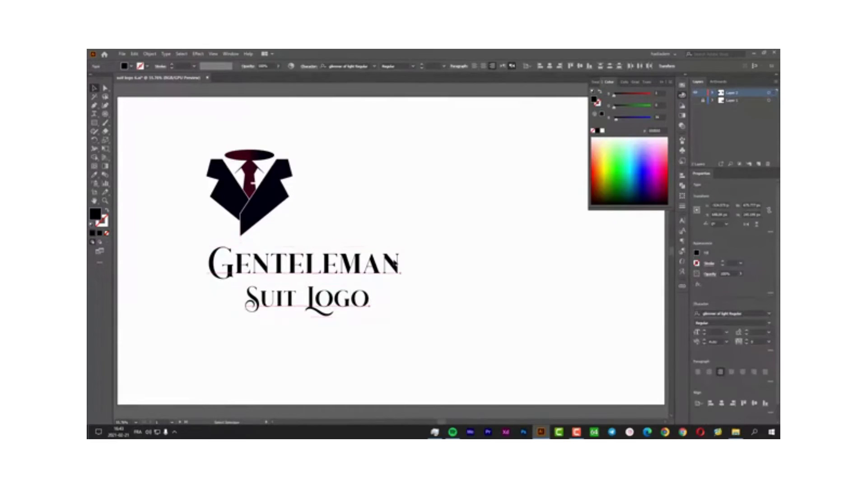
{"action": "scroll", "coordinate": [363, 273], "scroll_direction": "down", "scroll_amount": 3}
{"action": "key", "text": "ctrl+0"}
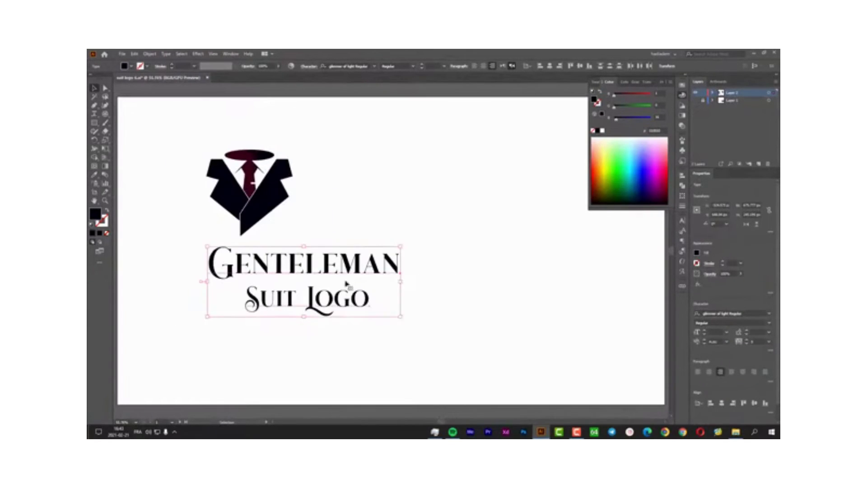
{"action": "key", "text": "ctrl+g"}
Step: Centre-align the icon and title, then scale the stacked logo down
{"action": "key", "text": "ctrl+a"}
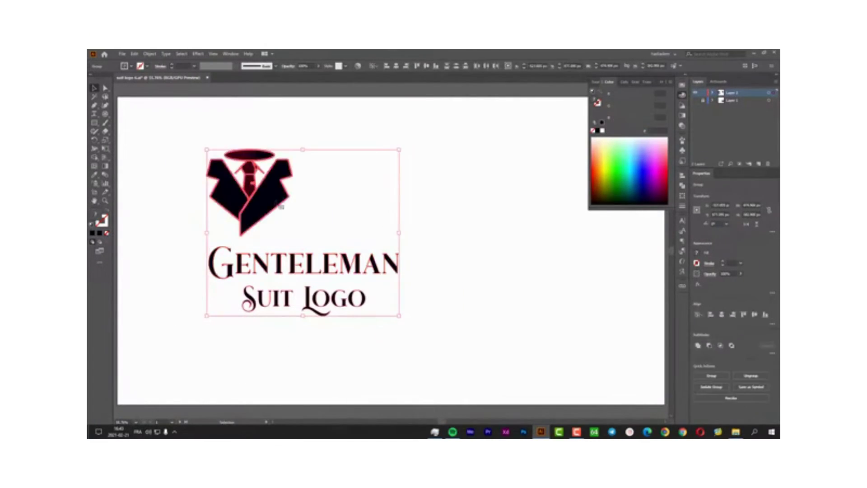
{"action": "left_click", "coordinate": [396, 66]}
{"action": "left_click", "coordinate": [400, 232]}
{"action": "scroll", "coordinate": [313, 333], "scroll_direction": "down", "scroll_amount": 1}
{"action": "left_click_drag", "start_coordinate": [339, 160], "coordinate": [306, 187]}
{"action": "left_click", "coordinate": [297, 263]}
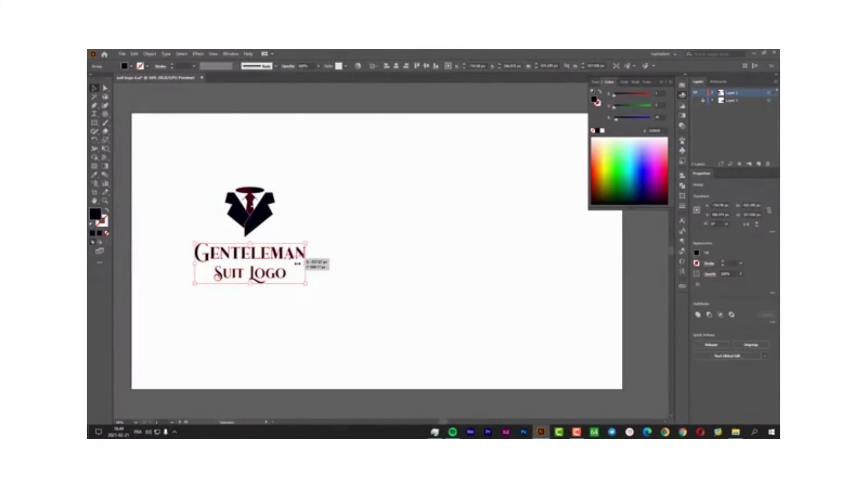
{"action": "left_click", "coordinate": [310, 252]}
{"action": "mouse_move", "coordinate": [277, 261]}
{"action": "left_mouse_down"}
{"action": "mouse_move", "coordinate": [298, 255]}
{"action": "mouse_move", "coordinate": [207, 178]}
{"action": "mouse_move", "coordinate": [398, 252]}
{"action": "mouse_move", "coordinate": [474, 200]}
{"action": "left_mouse_up"}
Step: Duplicate the logo to the right and place the copy's title beside its suit icon
{"action": "right_click", "coordinate": [465, 194]}
{"action": "key", "text": "Escape"}
{"action": "left_click", "coordinate": [516, 247]}
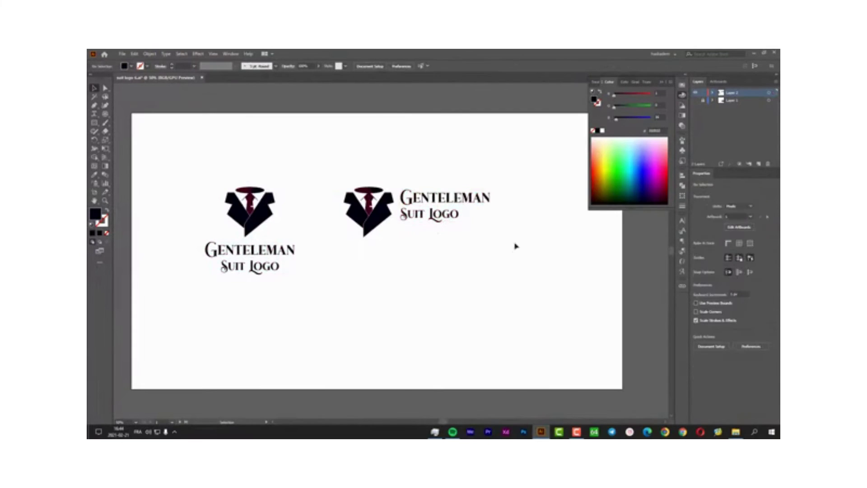
{"action": "left_click_drag", "start_coordinate": [438, 235], "coordinate": [512, 229]}
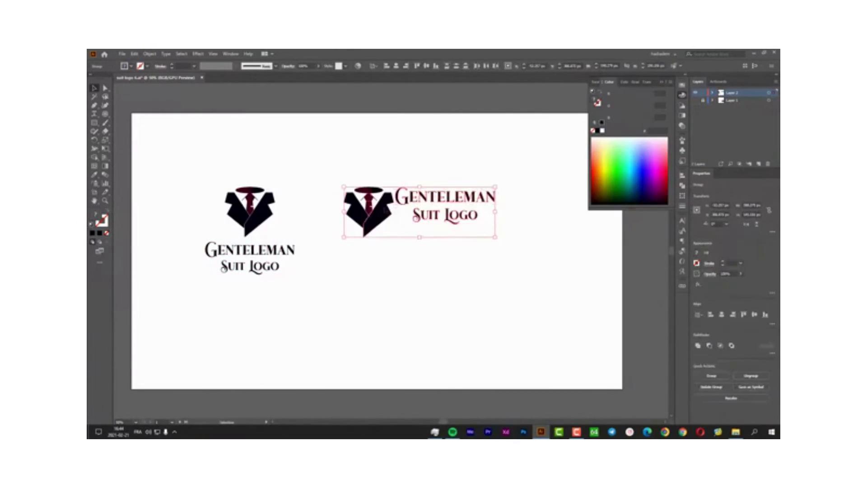
{"action": "left_click", "coordinate": [526, 181]}
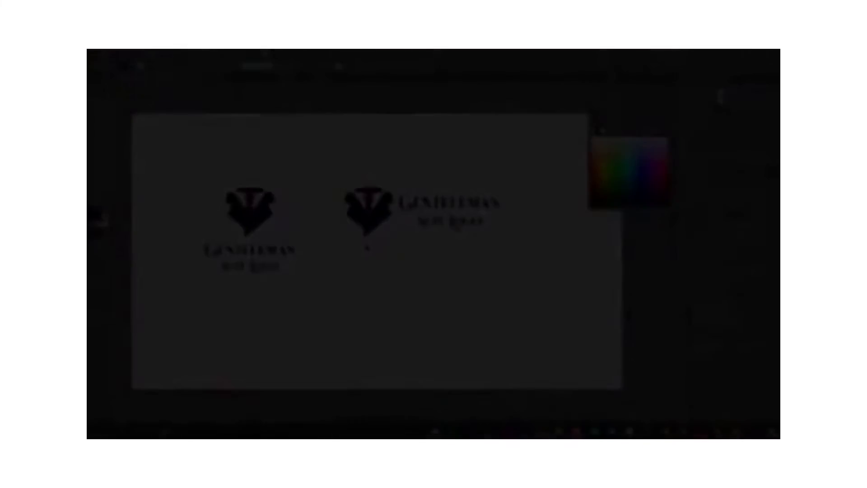